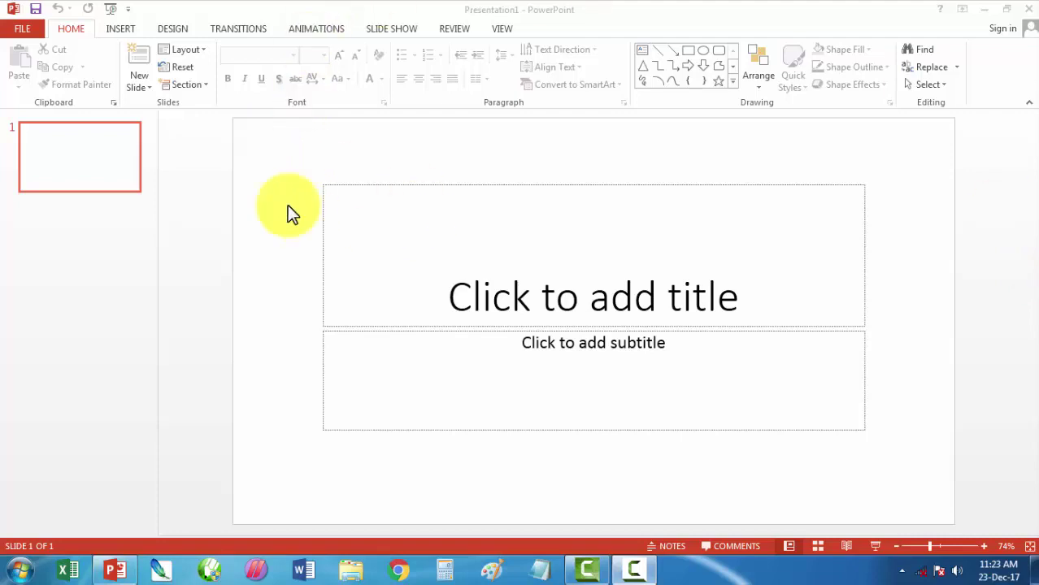
Change the slide's layout to Blank, removing the title and subtitle placeholders
click(177, 52)
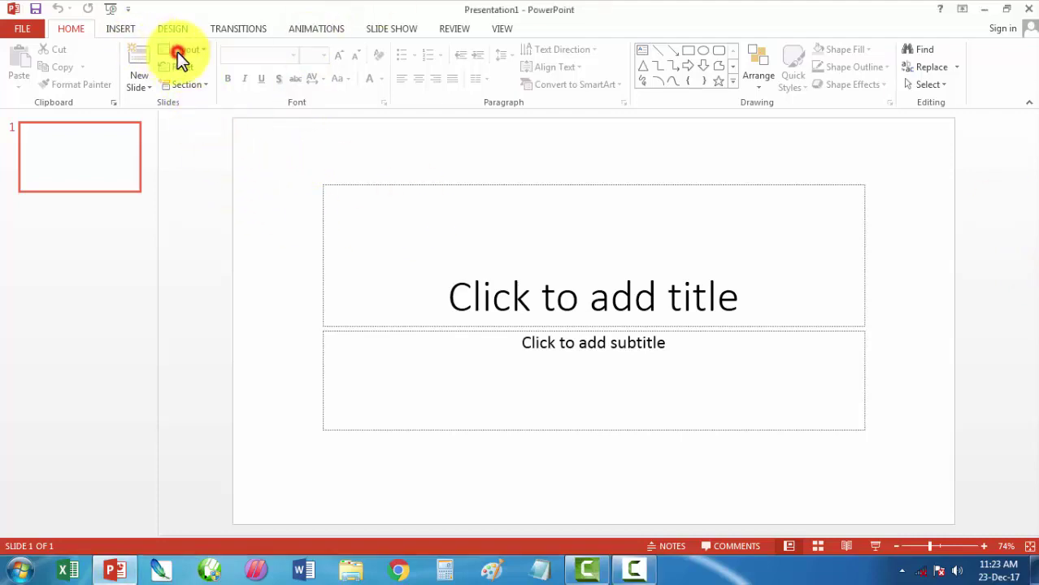
click(202, 267)
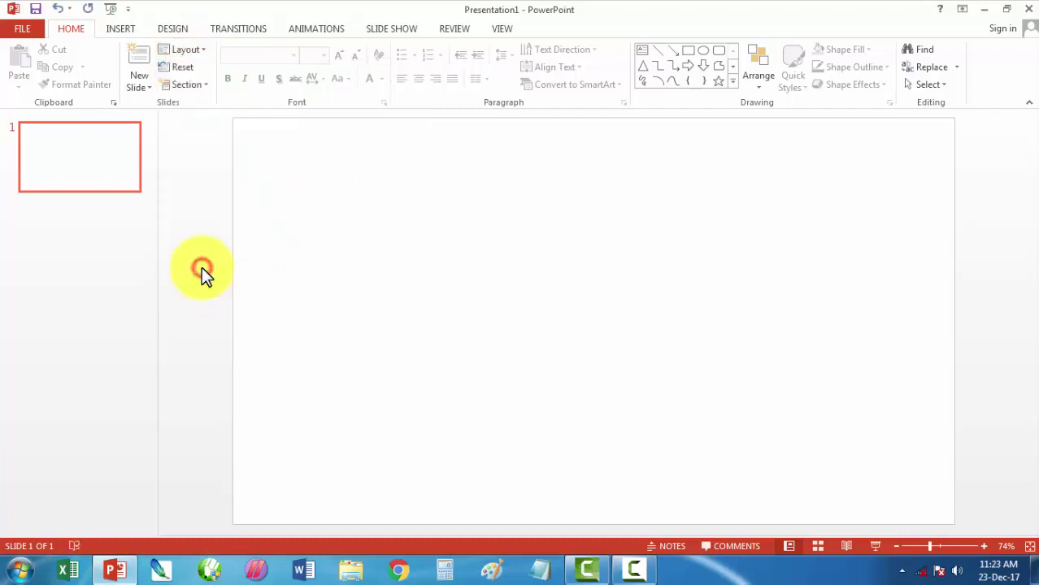
Give the slide a solid black background fill and close the Format Background pane
right_click(456, 233)
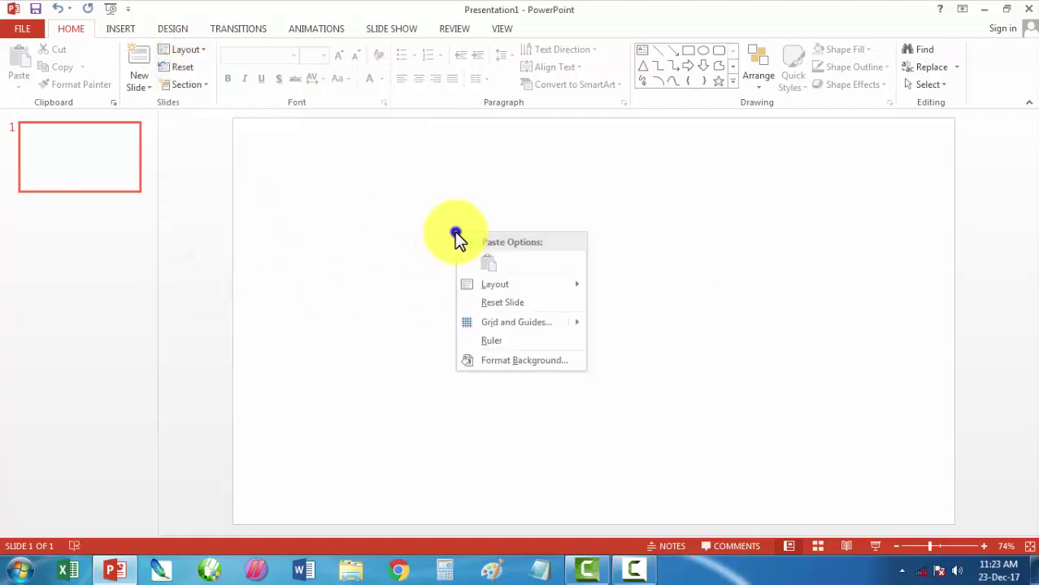
click(508, 359)
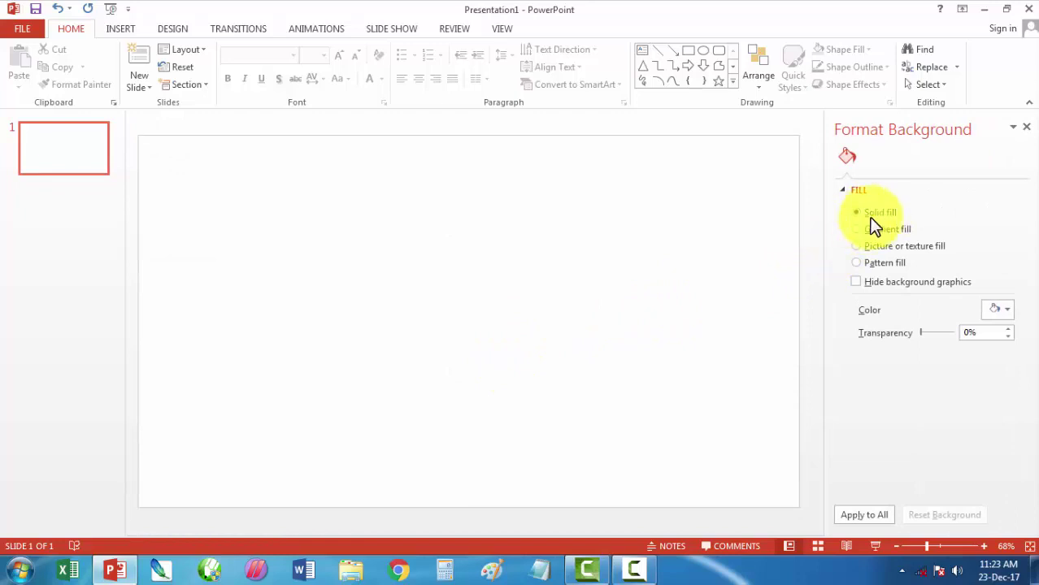
click(1001, 309)
click(926, 360)
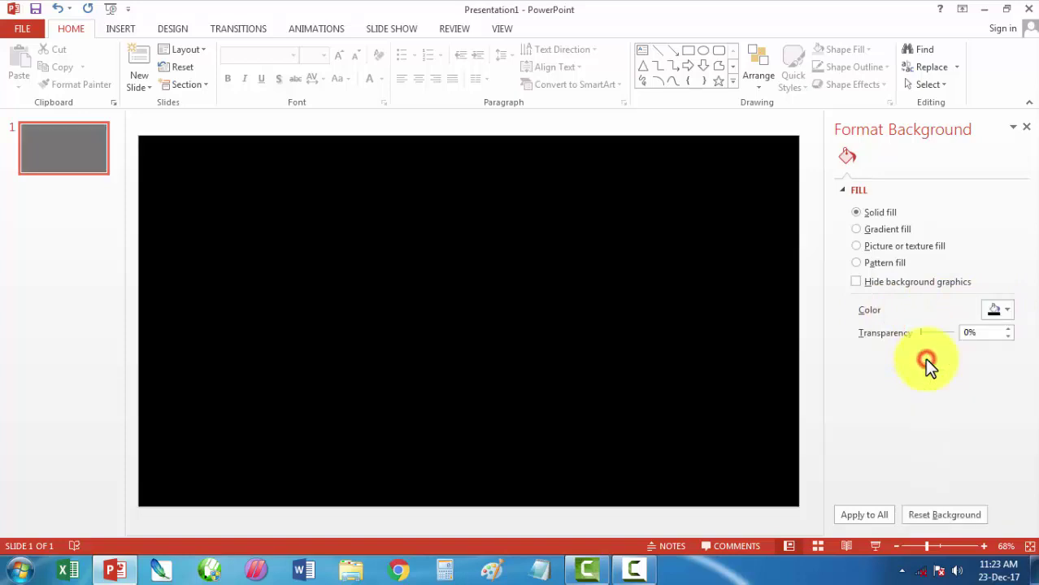
click(1029, 129)
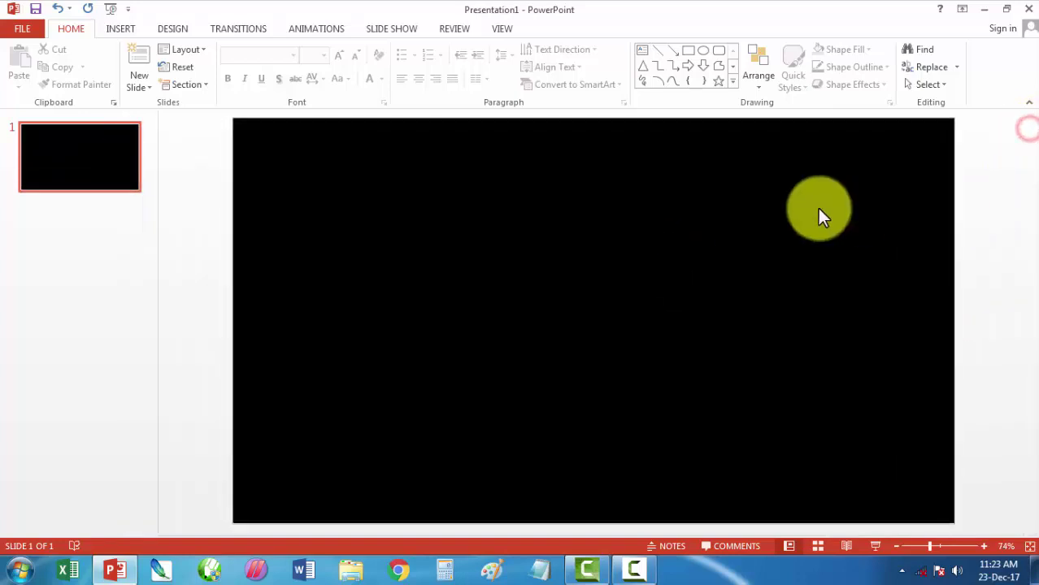
click(532, 201)
Draw a large 5-Point Star, about 4.18" by 4.42", near the top centre of the slide
click(118, 28)
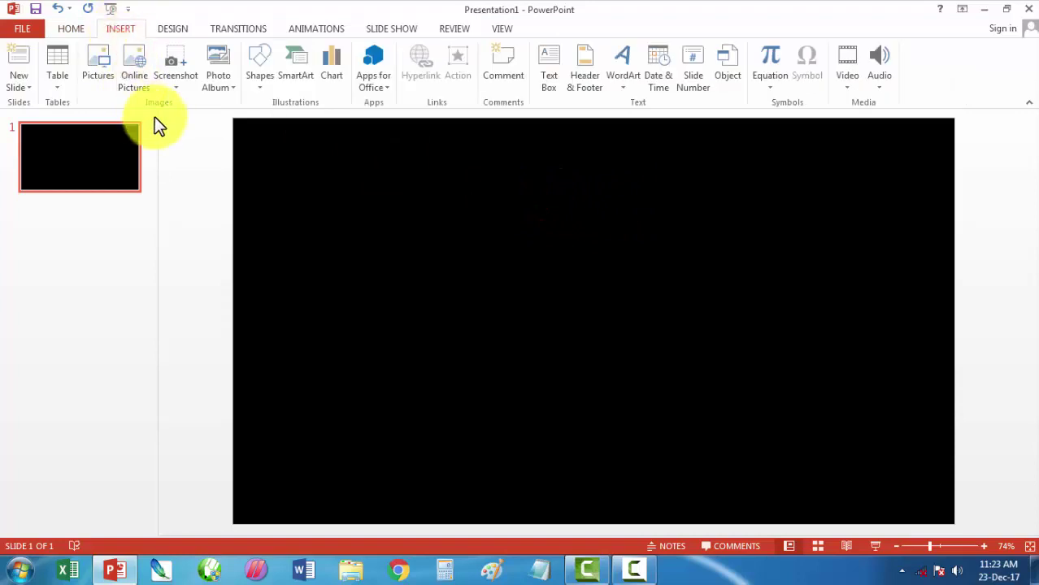
click(260, 87)
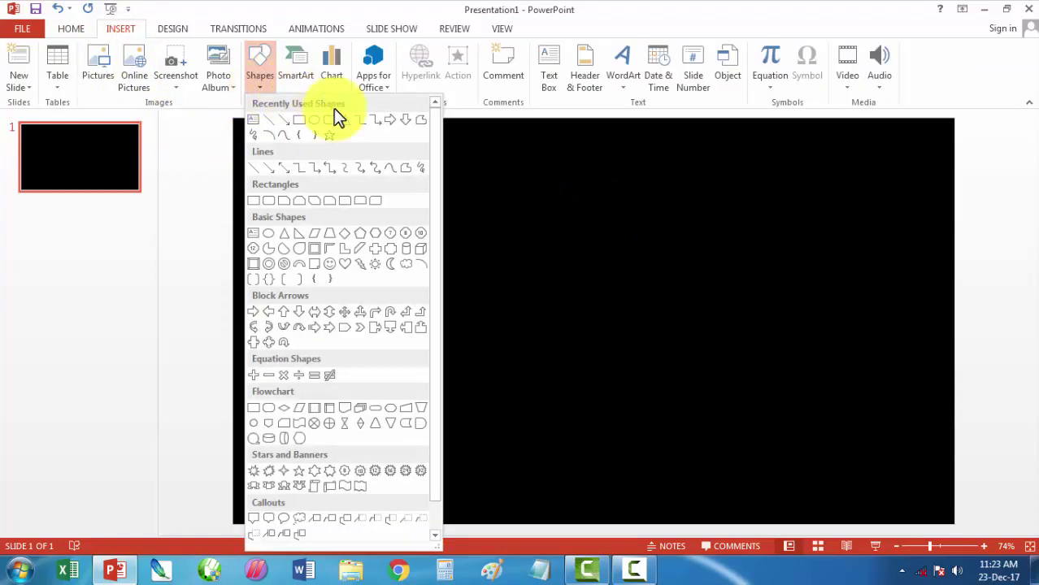
click(298, 473)
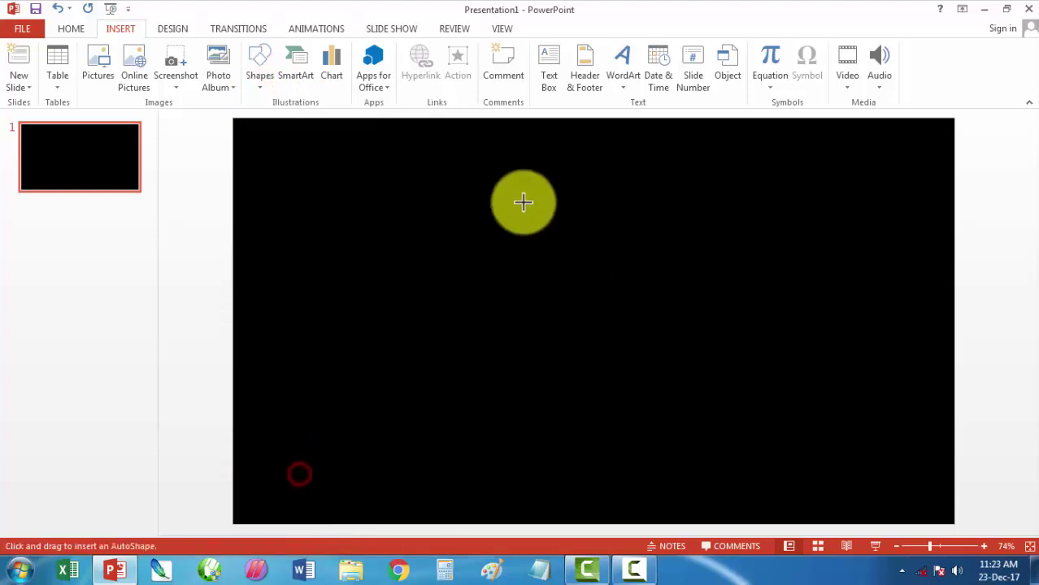
drag(490, 177, 571, 262)
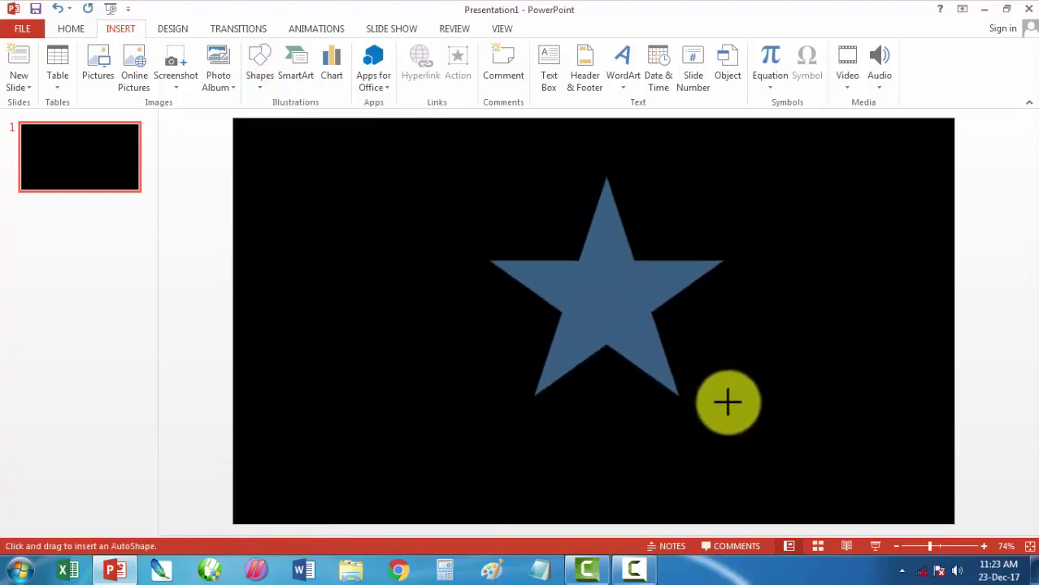
drag(608, 294, 730, 402)
mouse_move(640, 338)
mouse_down()
mouse_move(621, 325)
mouse_move(617, 304)
mouse_up()
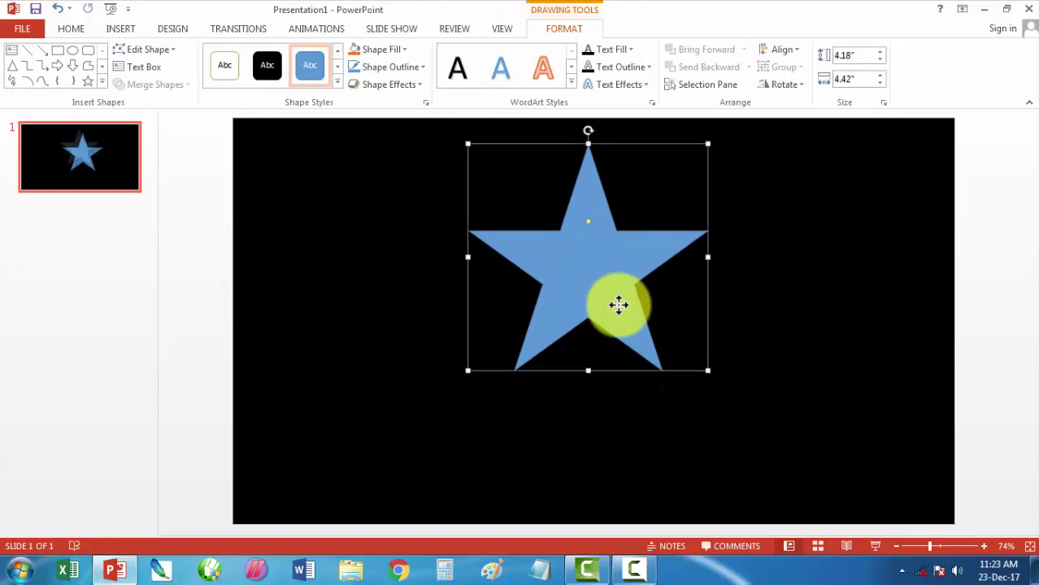
Set the star to No Fill with a yellow outline
click(743, 289)
click(643, 282)
click(564, 30)
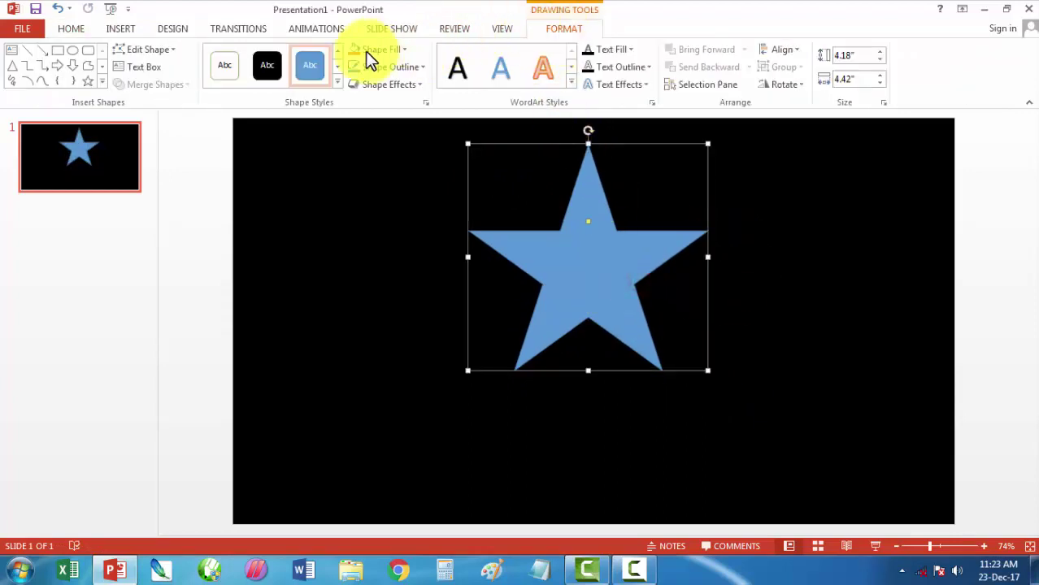
click(404, 49)
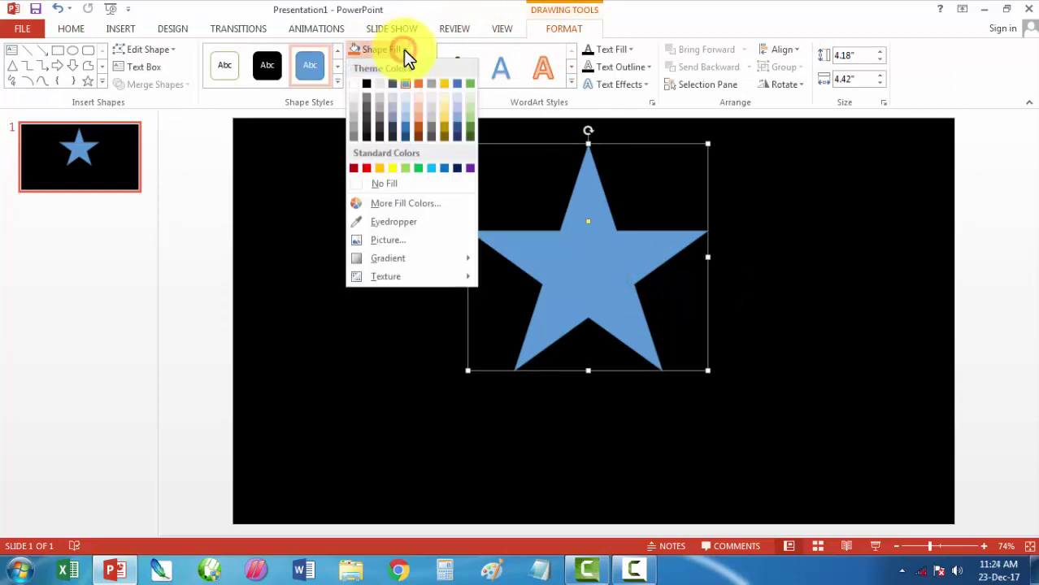
click(371, 184)
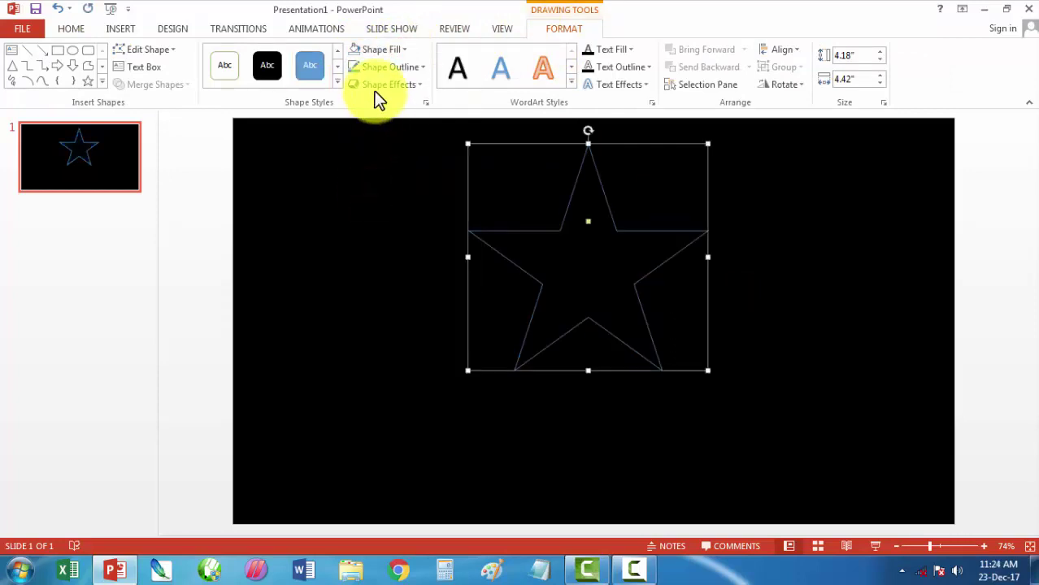
click(383, 69)
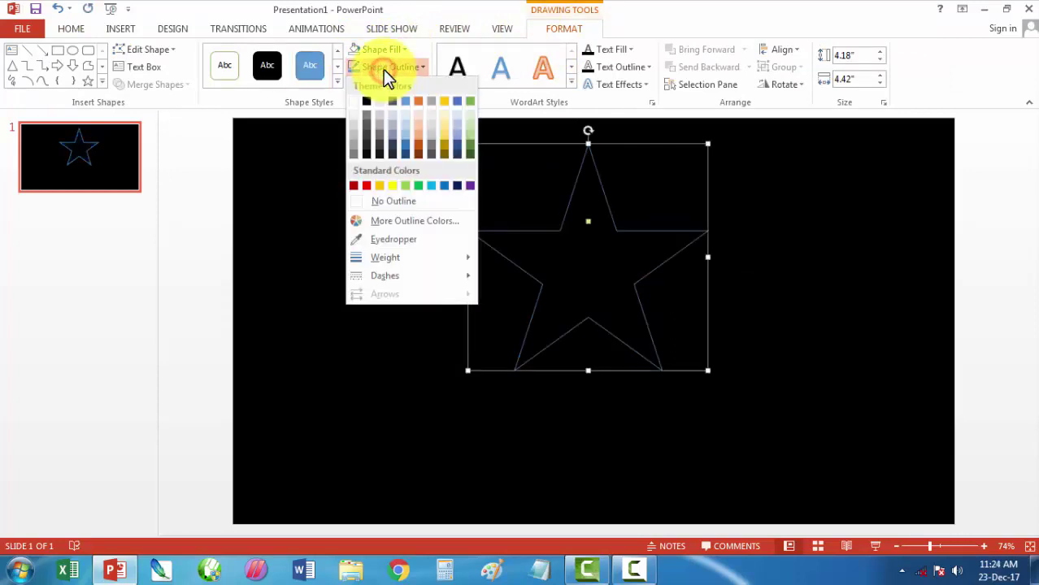
click(389, 185)
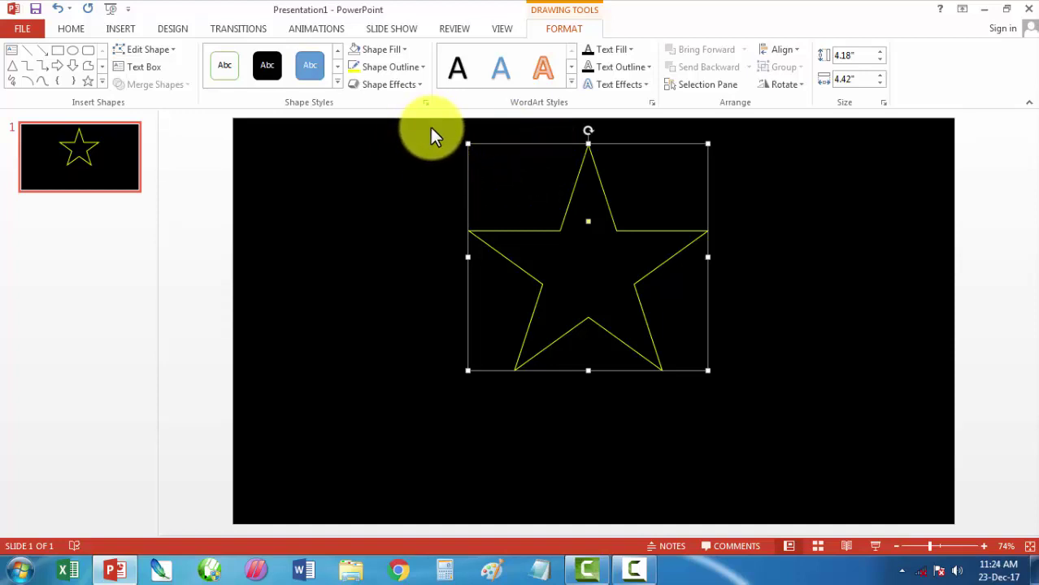
Duplicate the star with Ctrl+D and give it a yellow glow effect
key(ctrl+d)
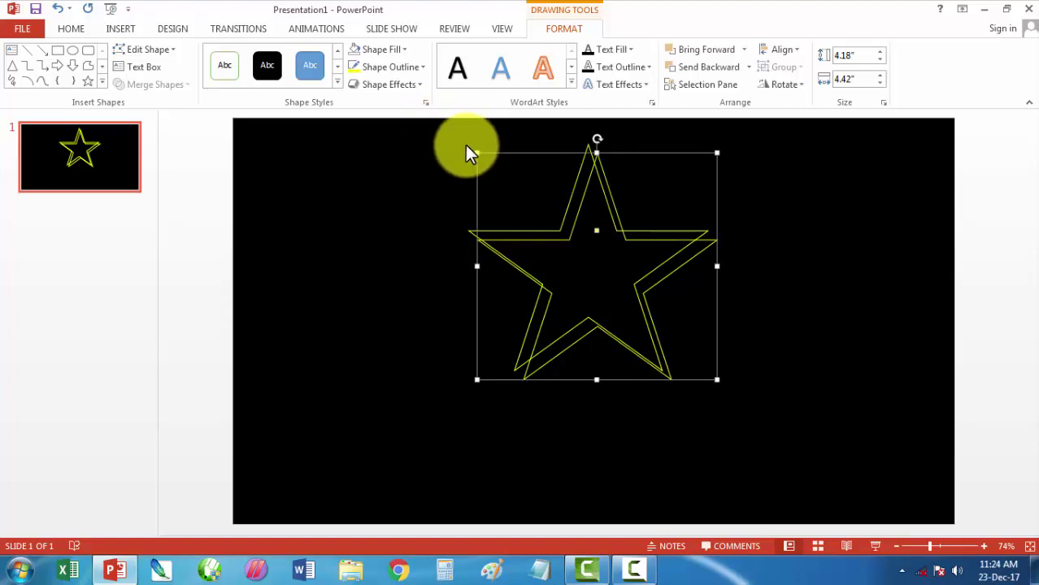
click(413, 87)
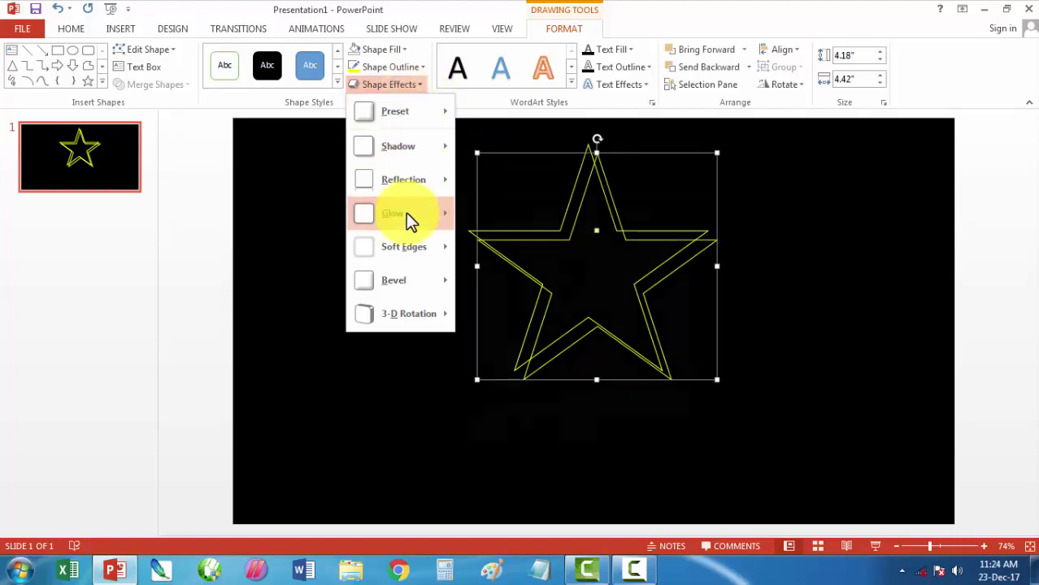
mouse_move(405, 213)
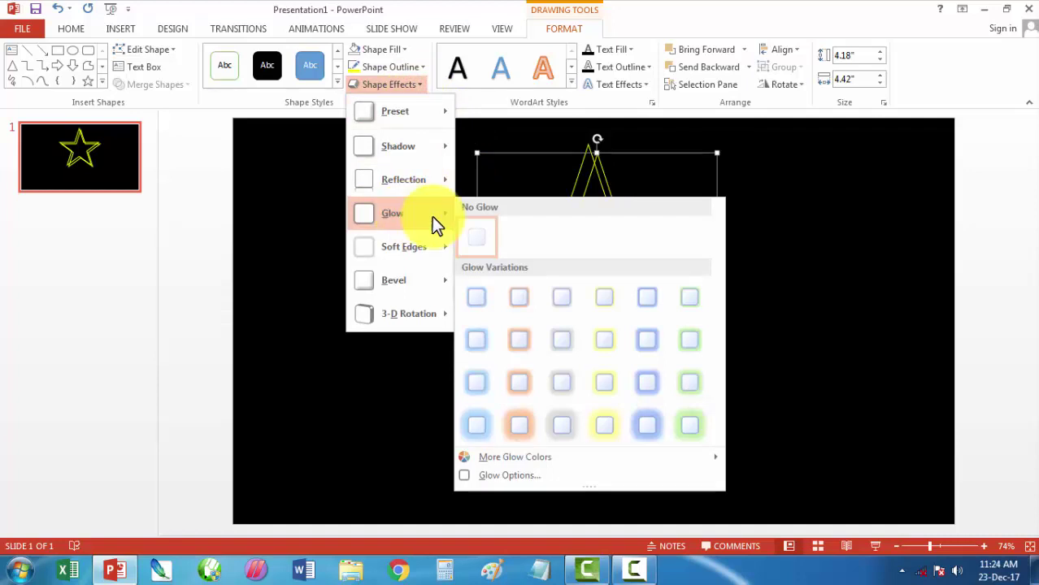
click(598, 422)
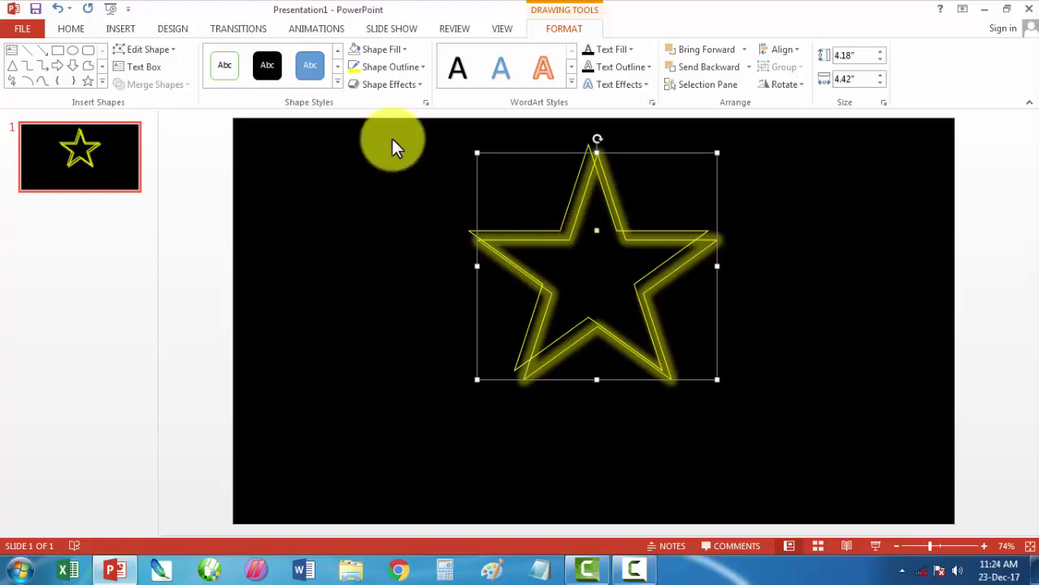
click(319, 29)
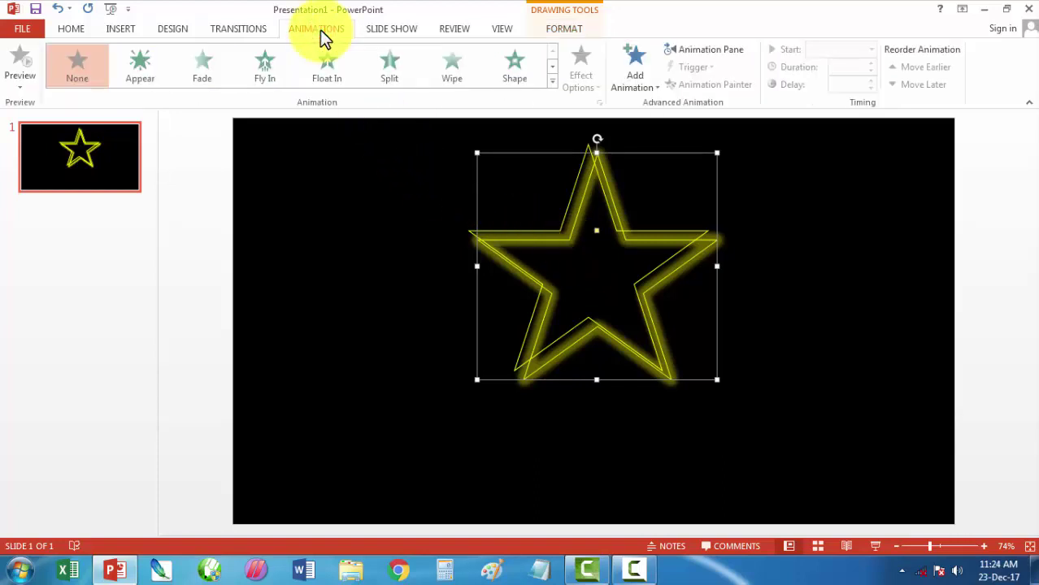
Add the Blink effect from More Emphasis Effects to the star
click(637, 90)
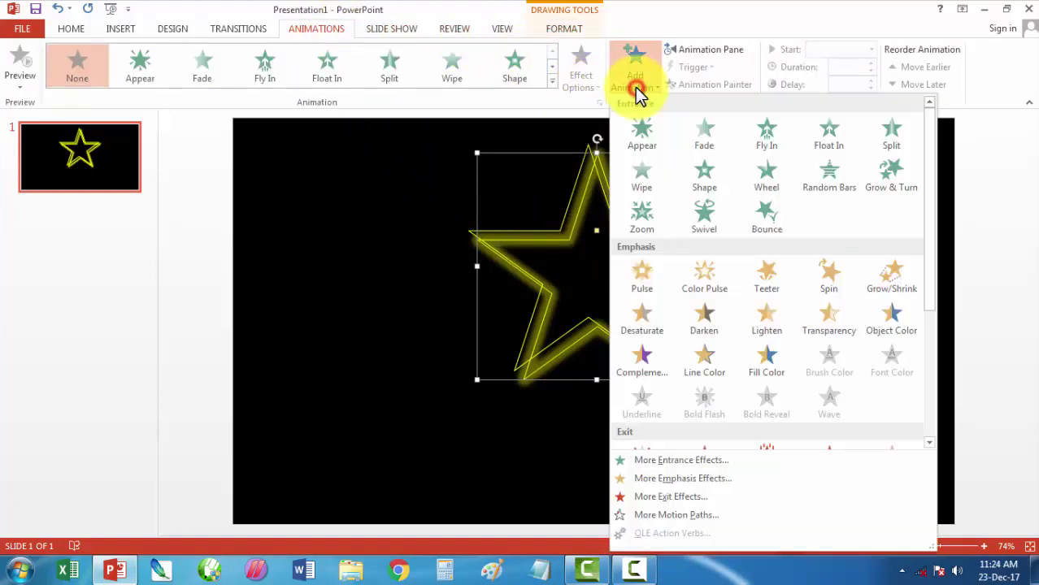
click(656, 478)
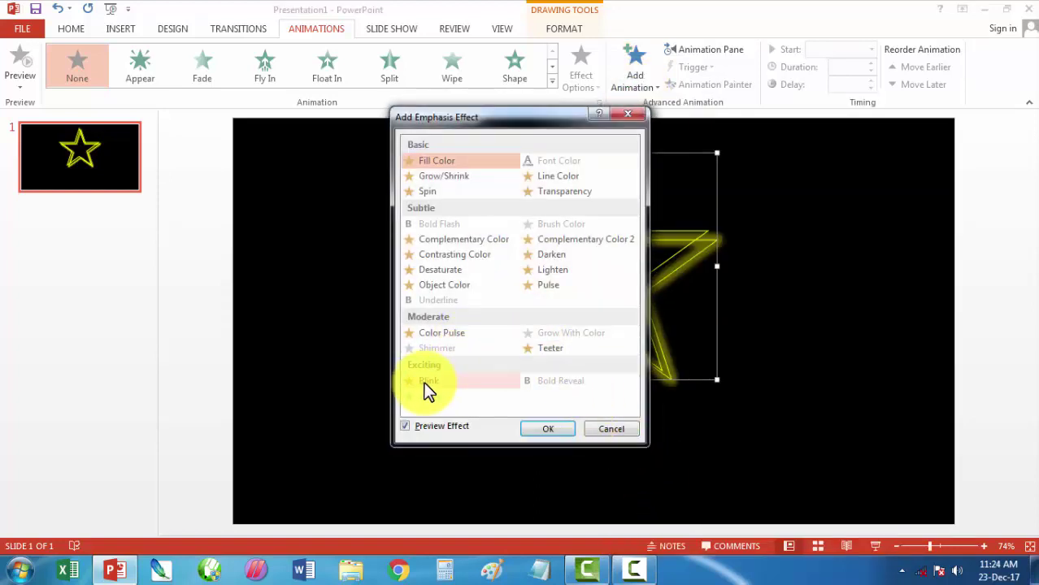
click(427, 385)
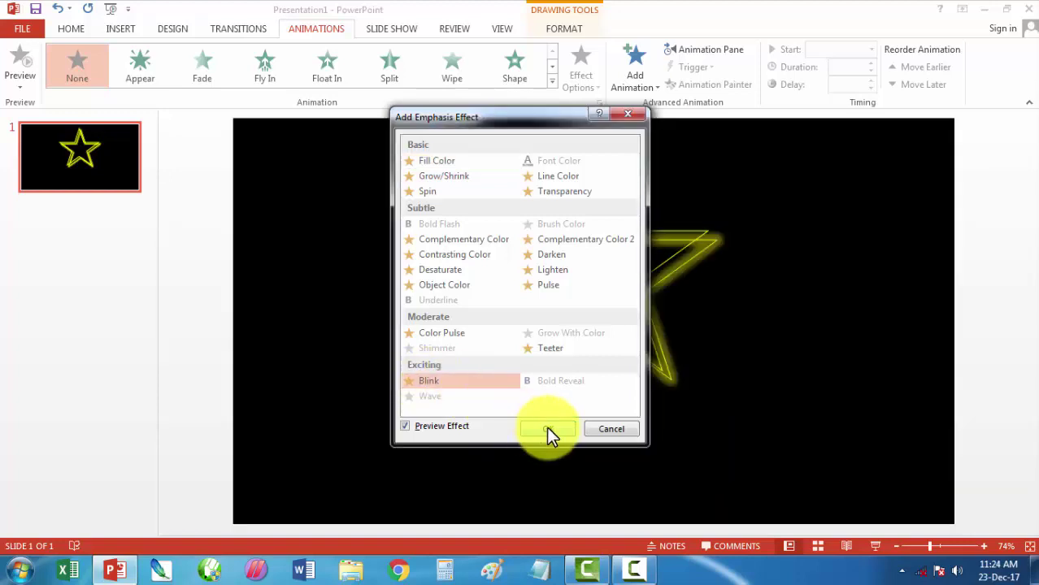
click(546, 429)
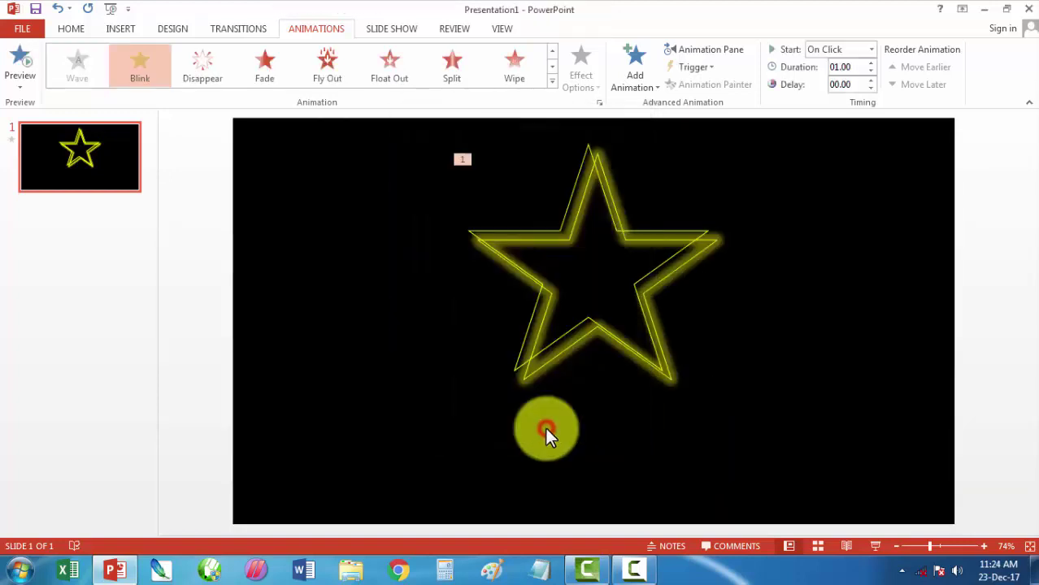
Set the star's Blink timing to start With Previous and repeat Until End of Slide
click(712, 51)
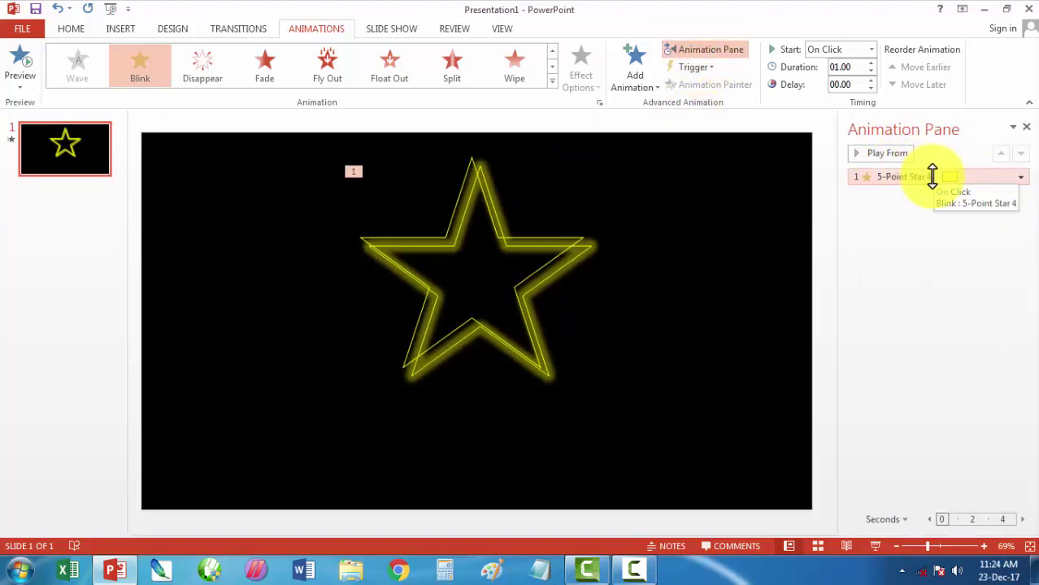
click(1021, 178)
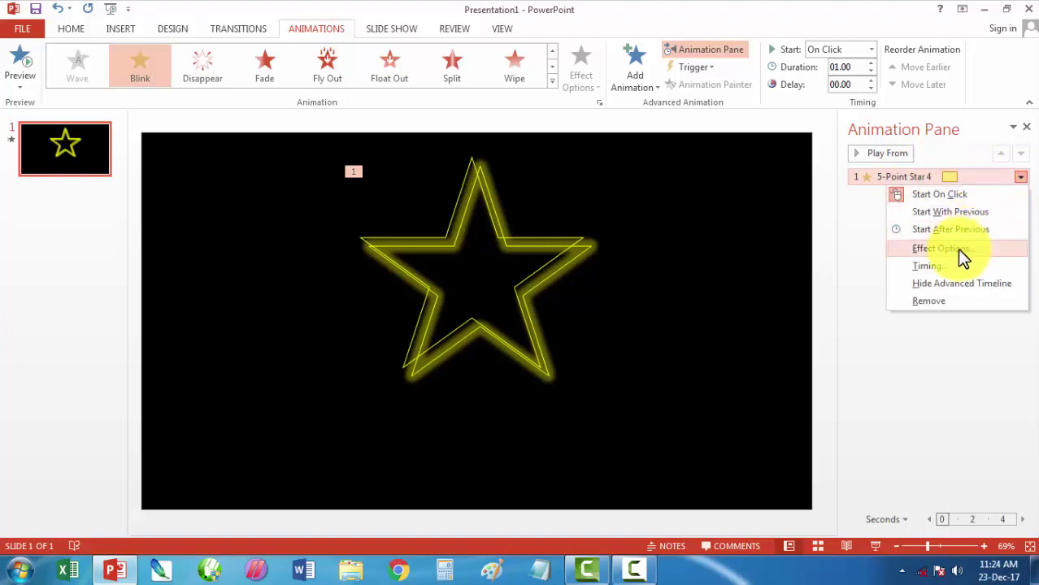
click(925, 266)
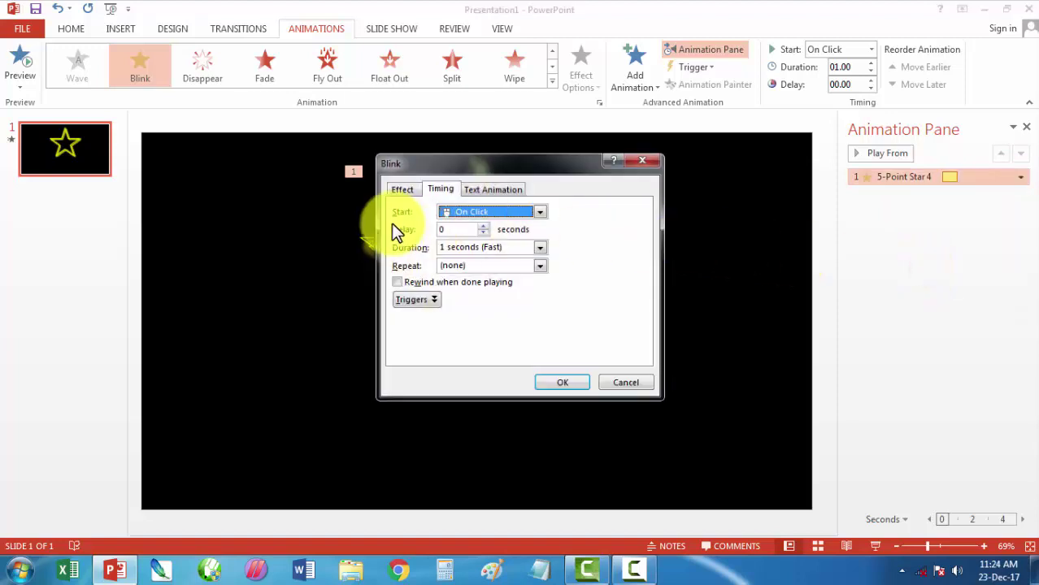
click(536, 215)
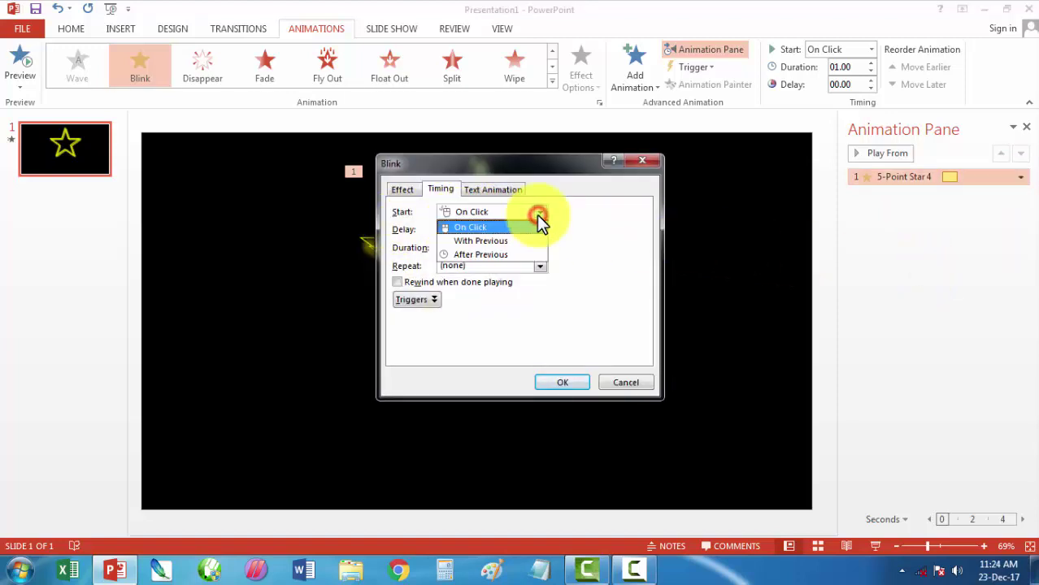
click(472, 242)
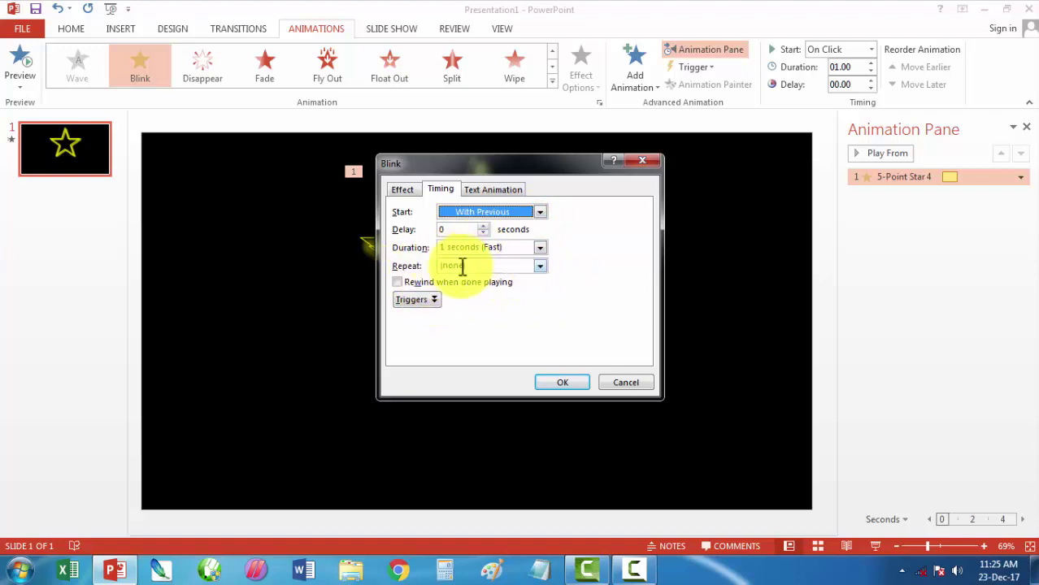
click(539, 266)
click(469, 349)
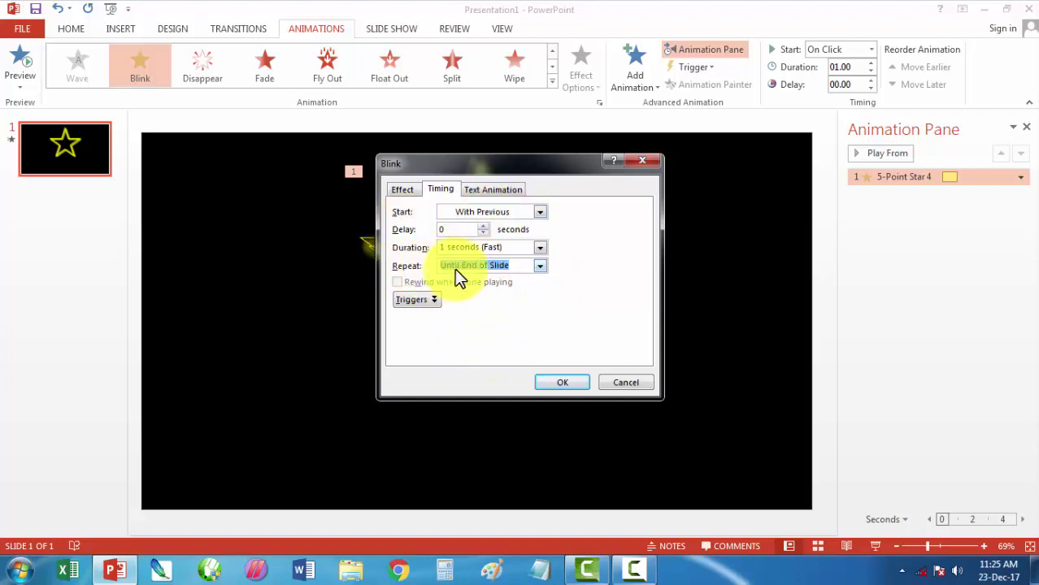
click(569, 383)
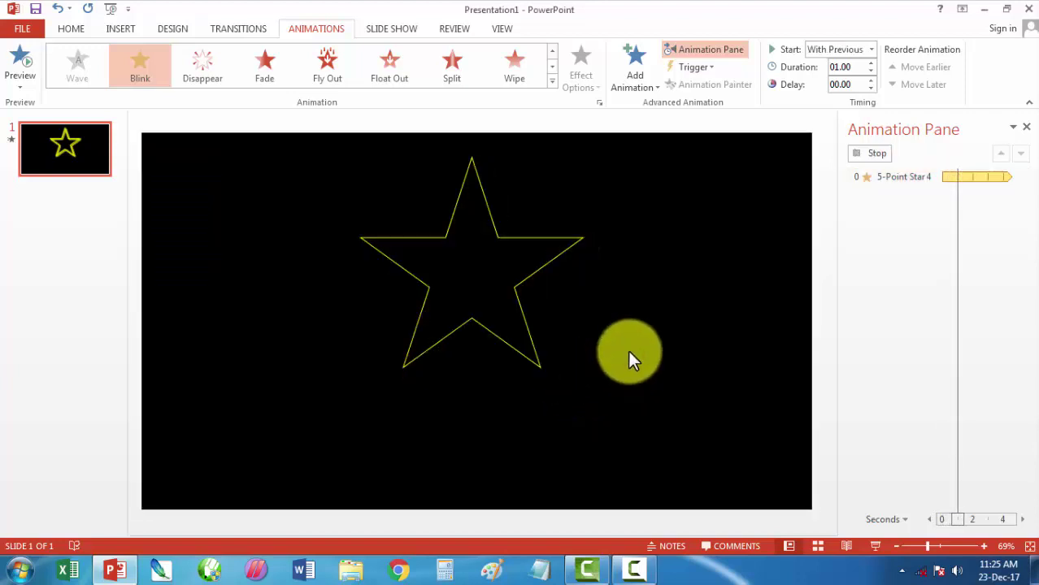
Reselect the star's Blink animation in the Animation Pane to review its options, then deselect it
click(629, 351)
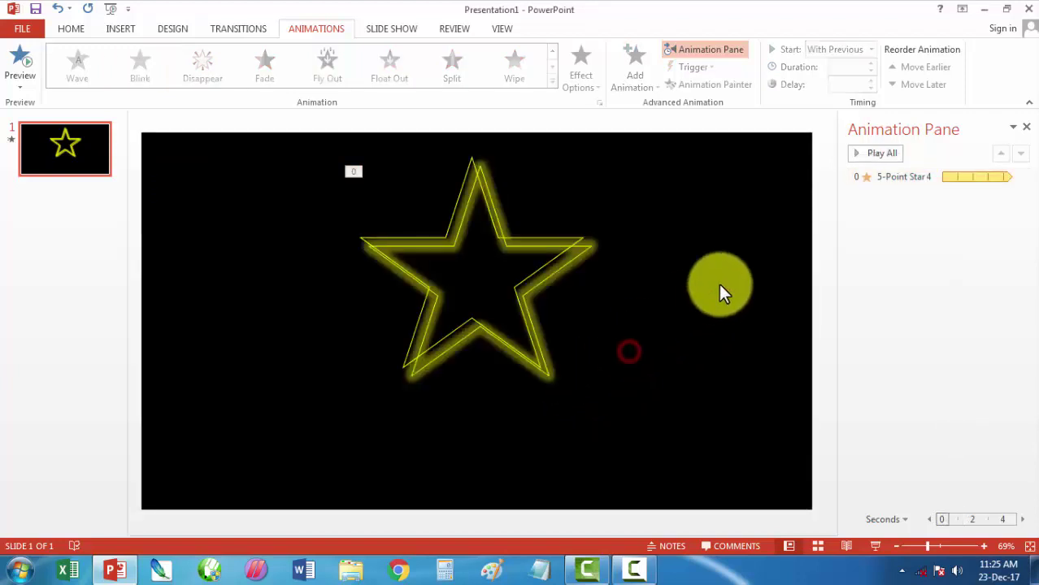
click(865, 181)
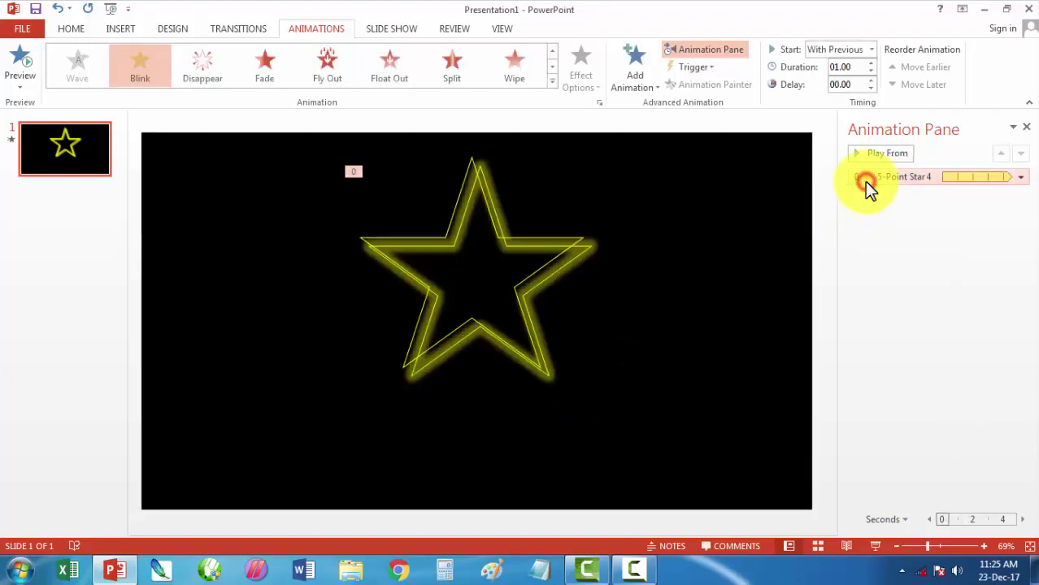
click(1023, 177)
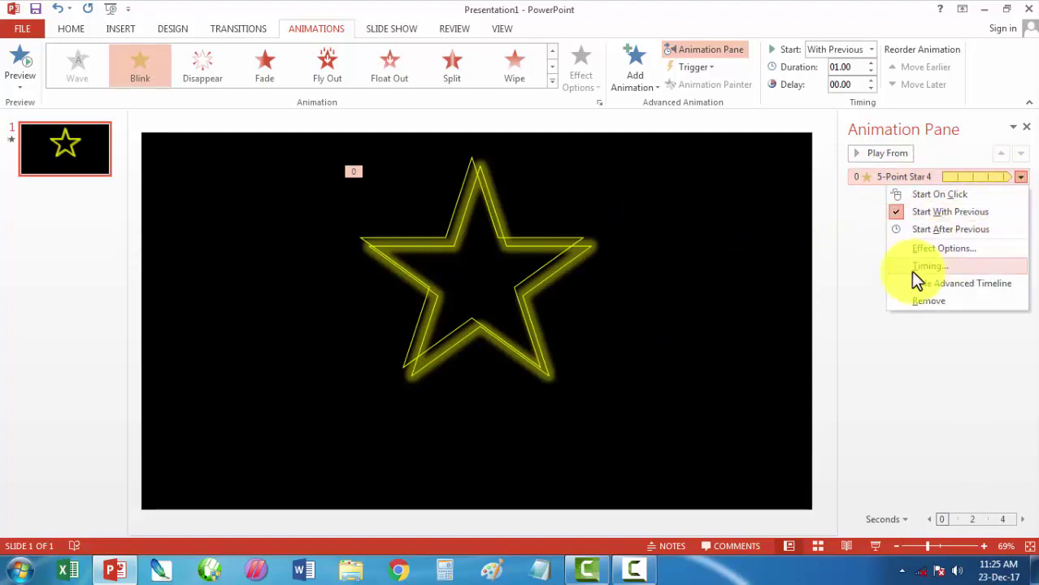
click(698, 228)
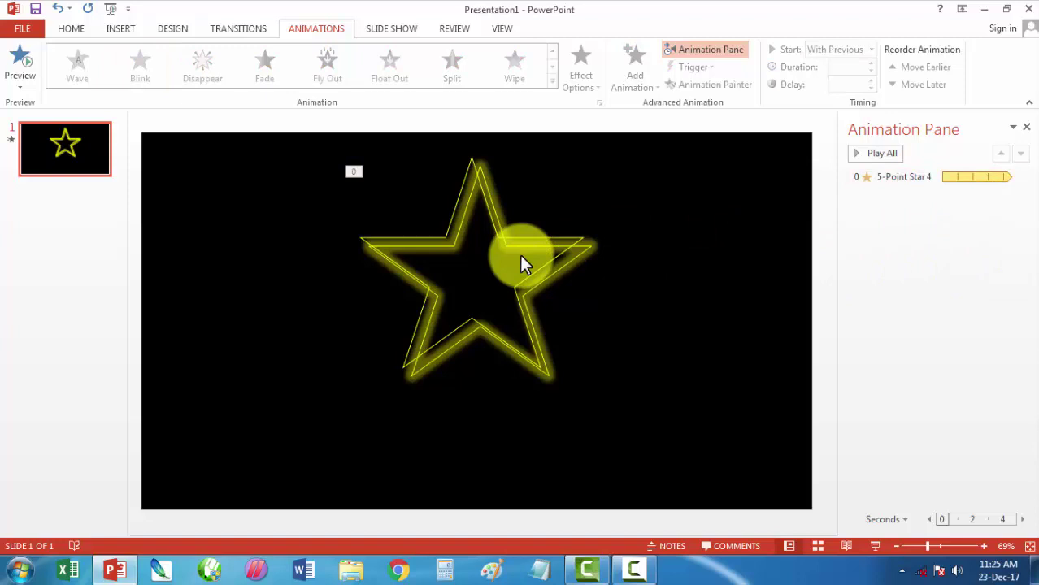
Nudge the glowing star slightly so it settles back in its position on the slide
click(564, 249)
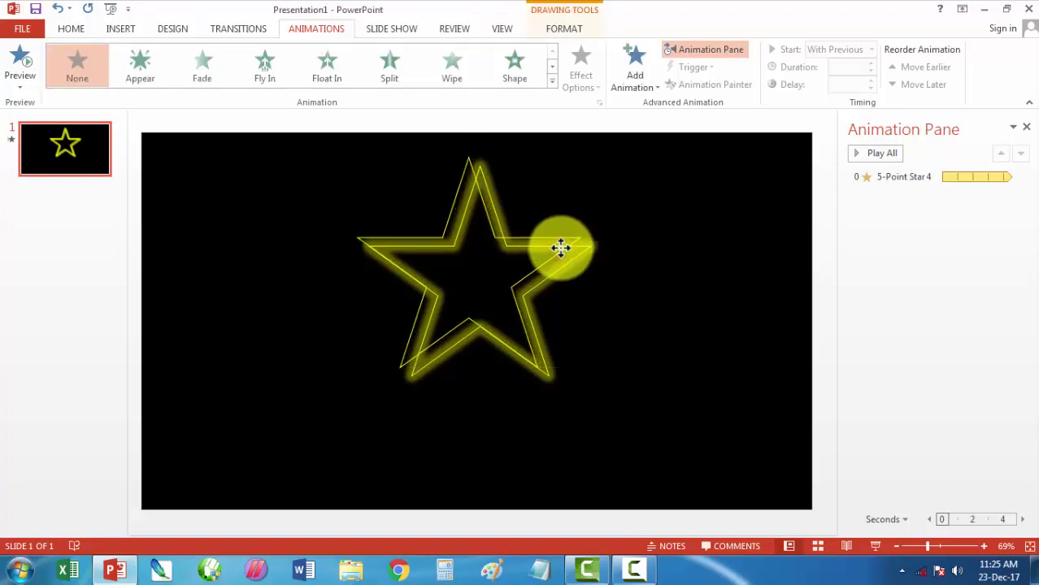
drag(563, 248, 570, 255)
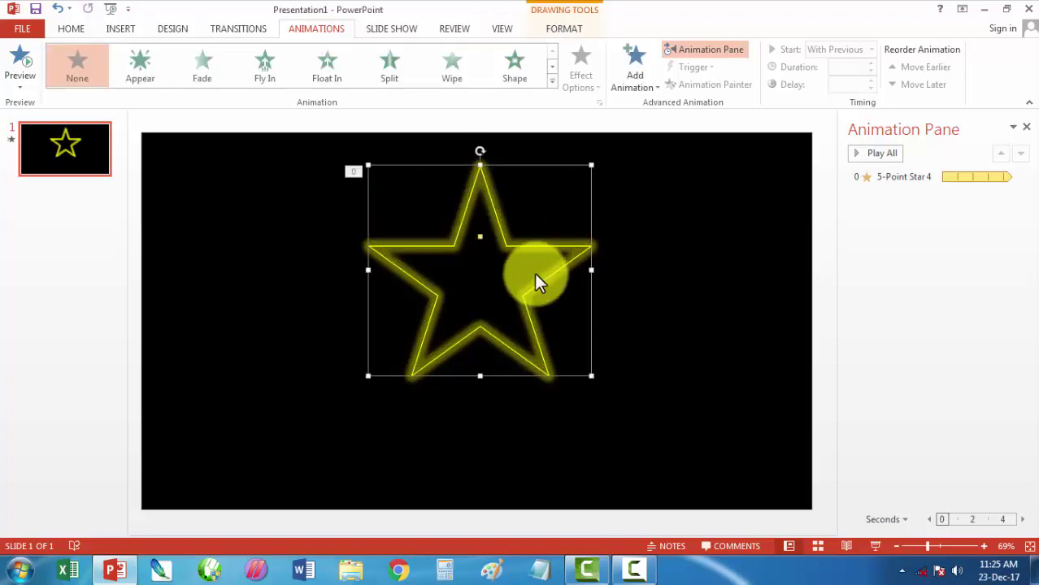
click(659, 276)
drag(290, 134, 675, 445)
drag(546, 251, 540, 238)
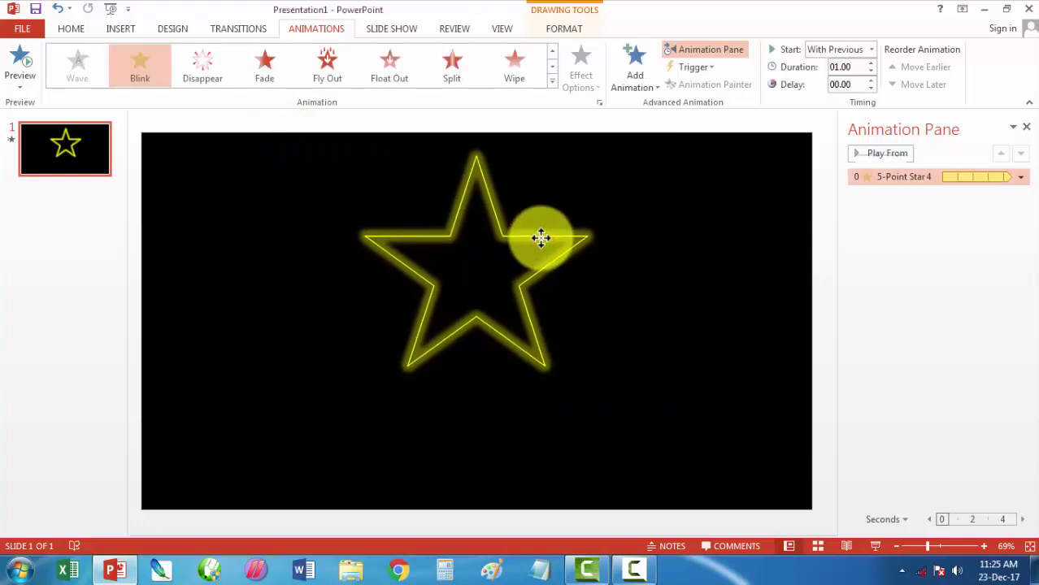
click(731, 280)
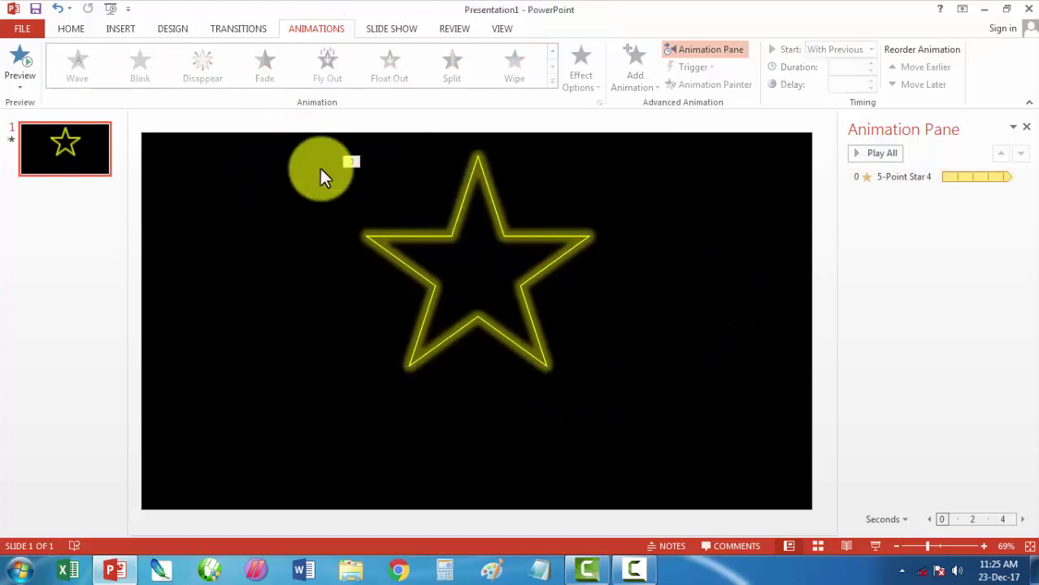
click(115, 29)
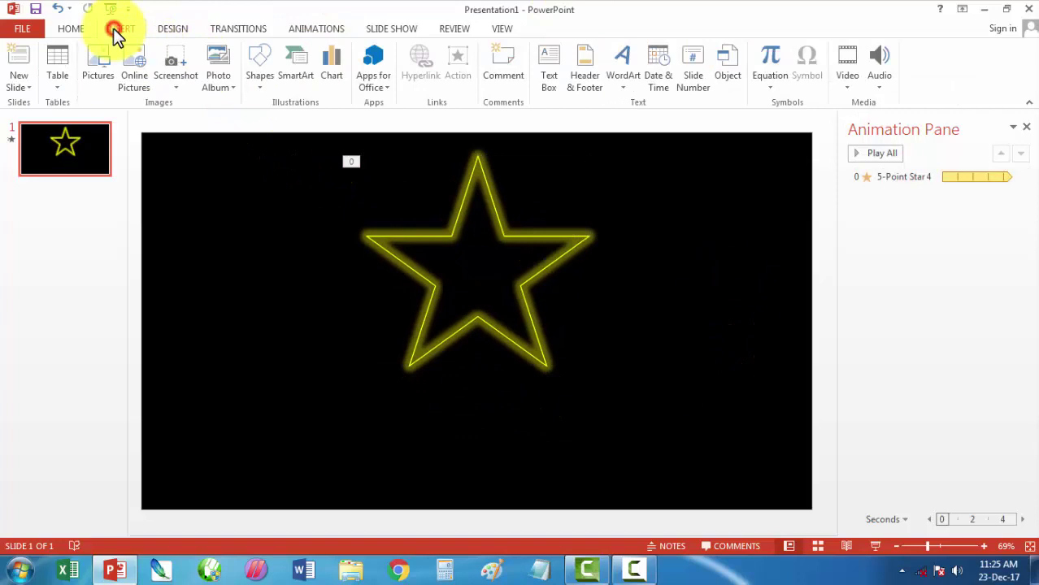
Insert a WordArt box below the star and replace its placeholder with 'MERRY CHRISTMAS'
click(626, 91)
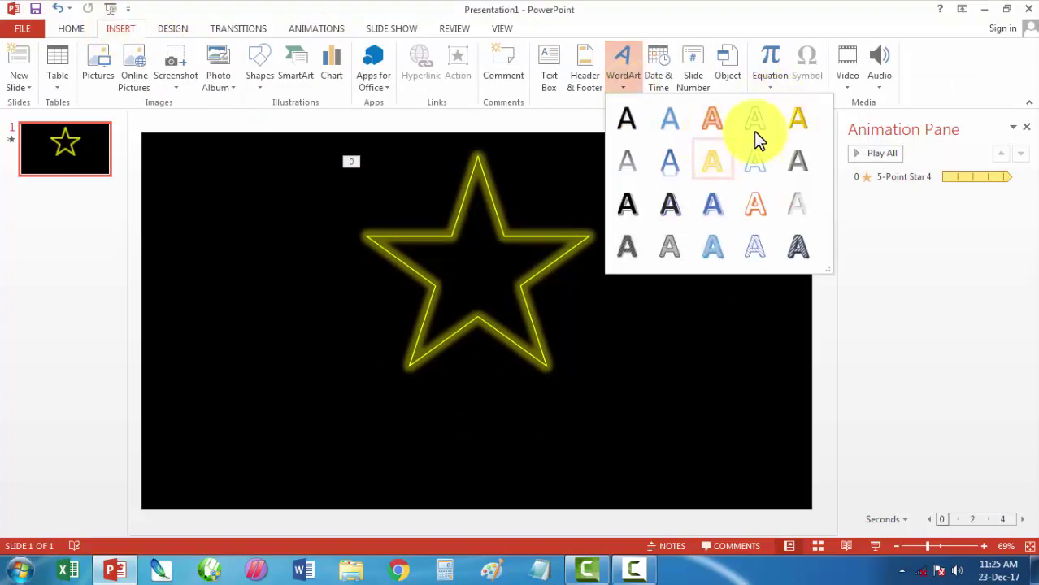
click(758, 124)
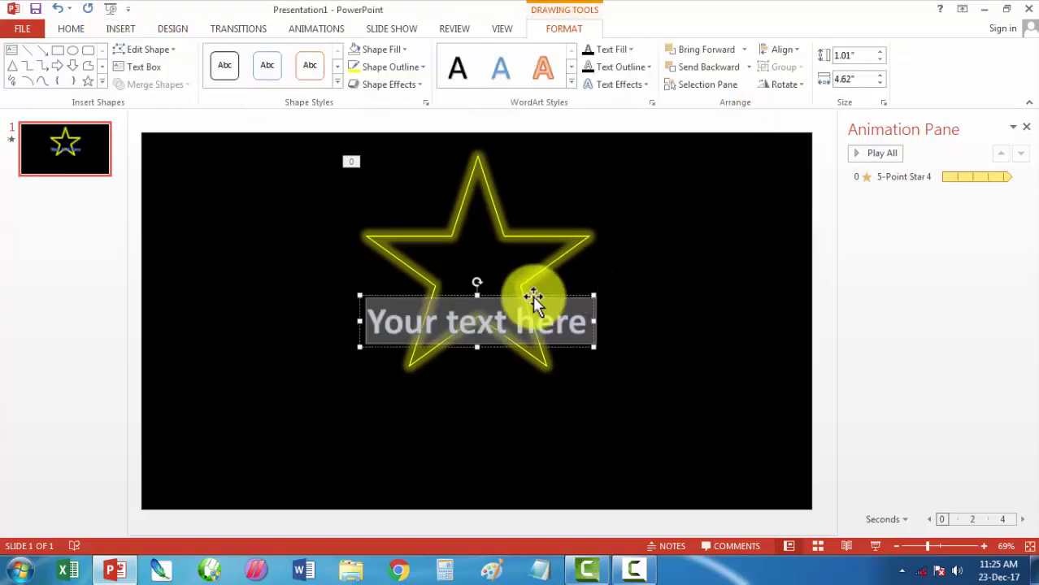
drag(533, 295, 497, 421)
triple_click(485, 443)
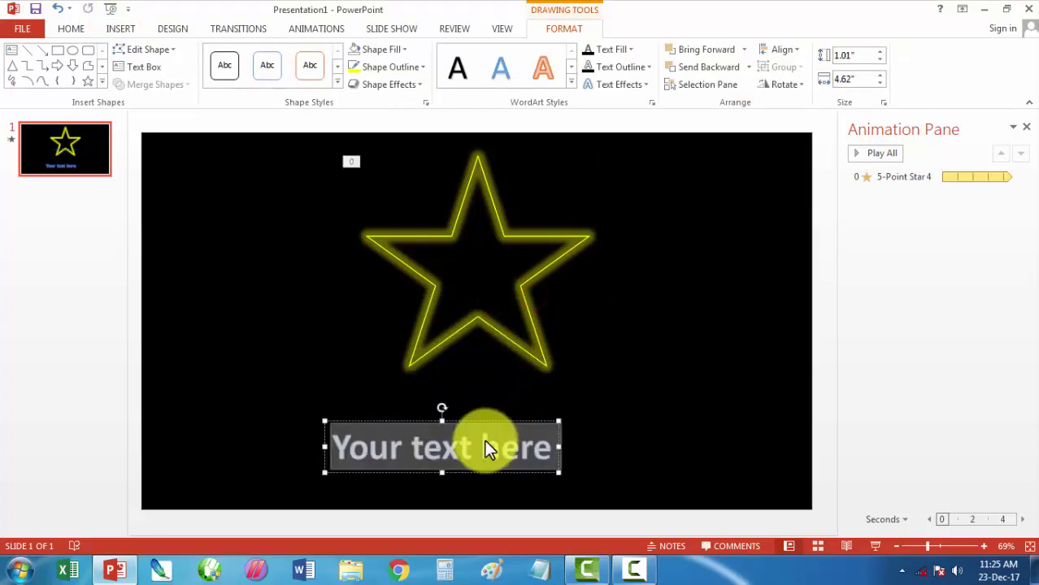
text(M)
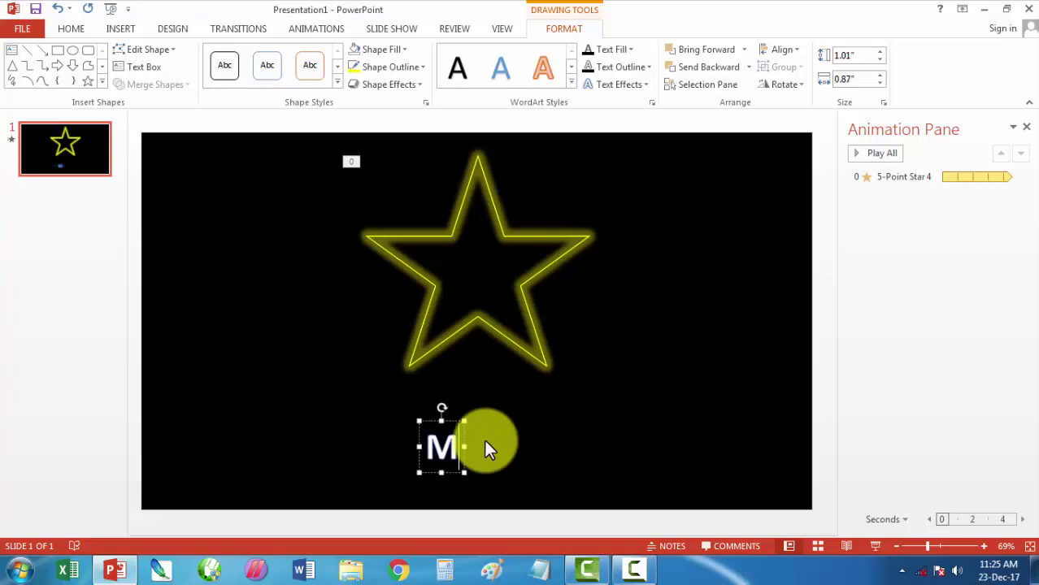
text(ERRY)
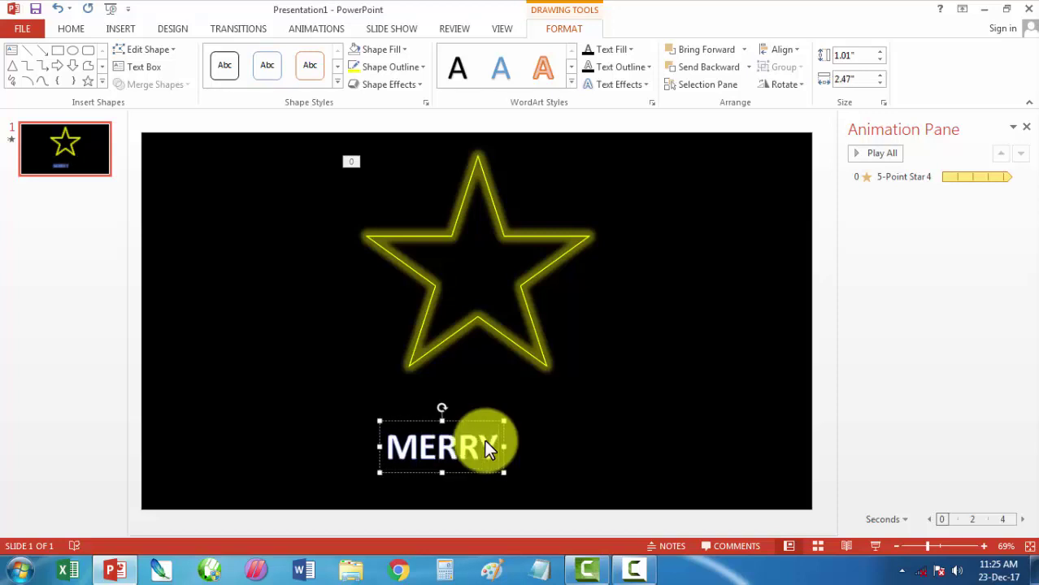
text( C)
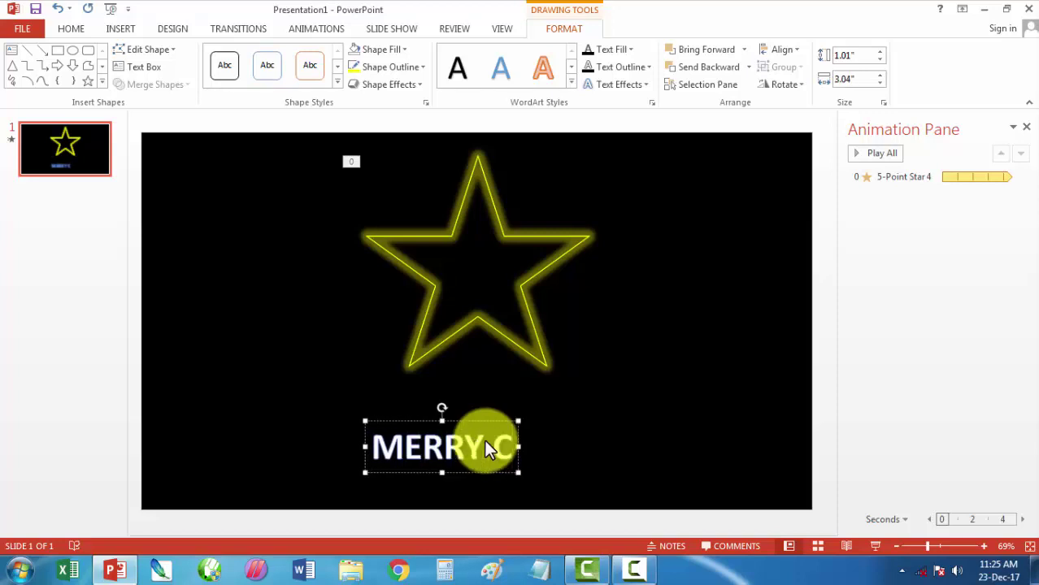
text(H)
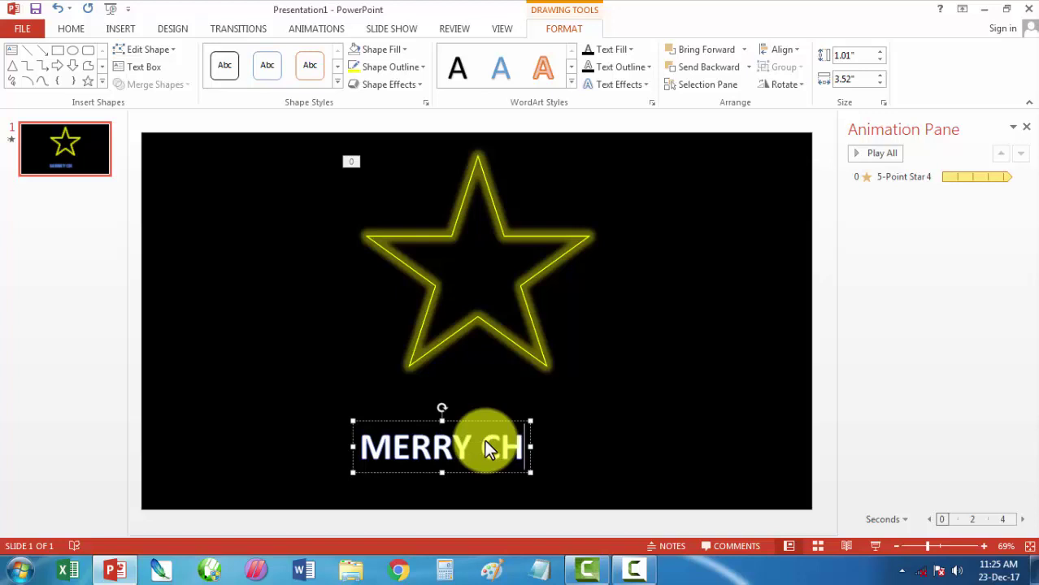
text(RI)
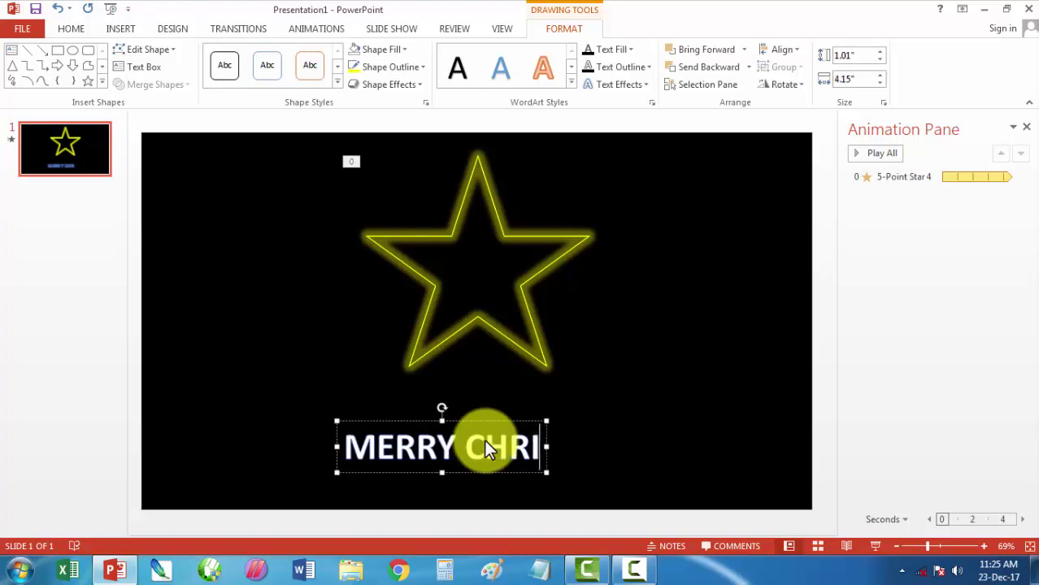
text(ST)
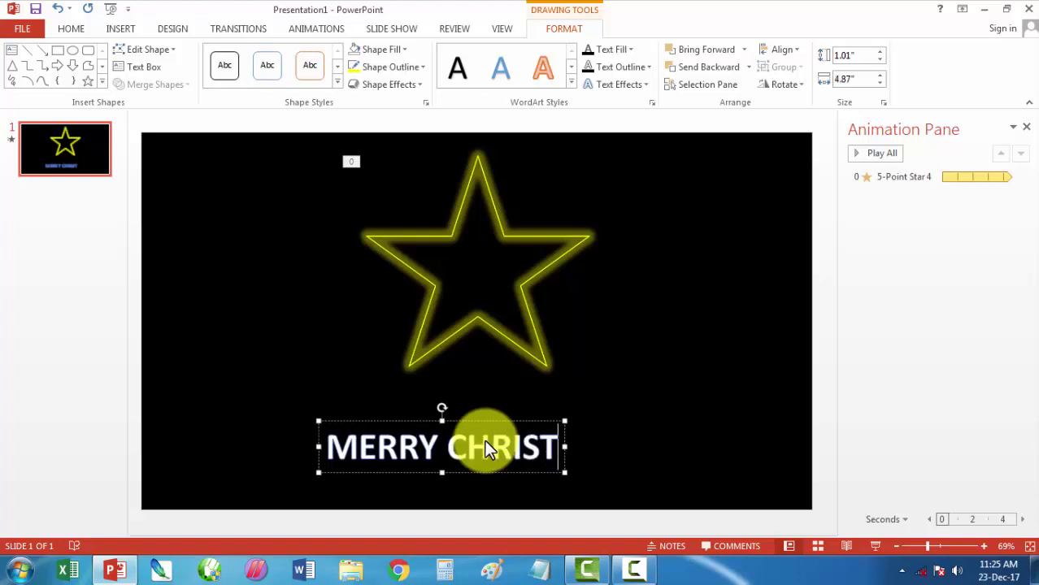
text(MAS)
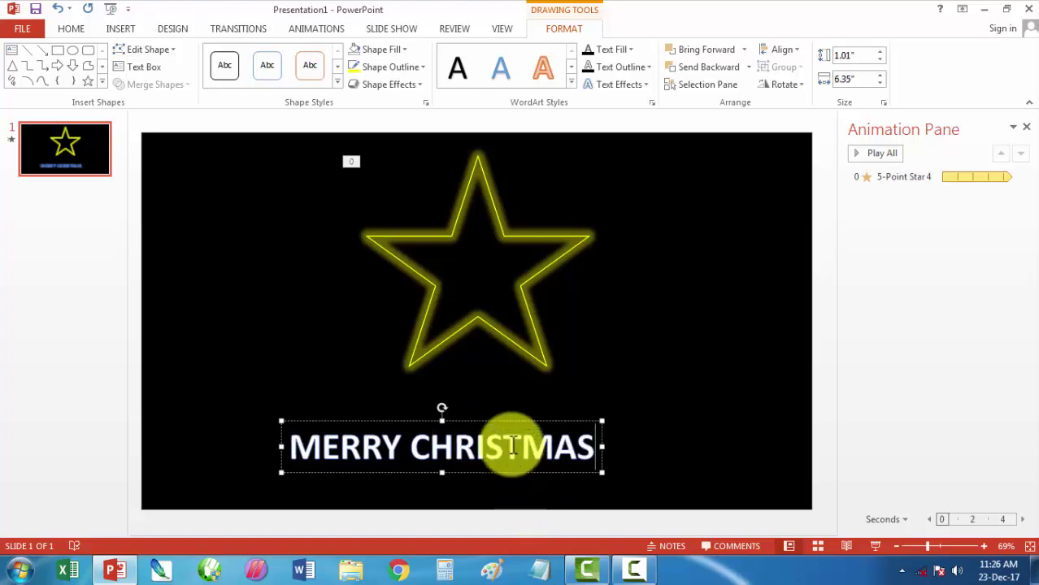
Centre the MERRY CHRISTMAS box under the star and select all its text
drag(509, 421, 560, 420)
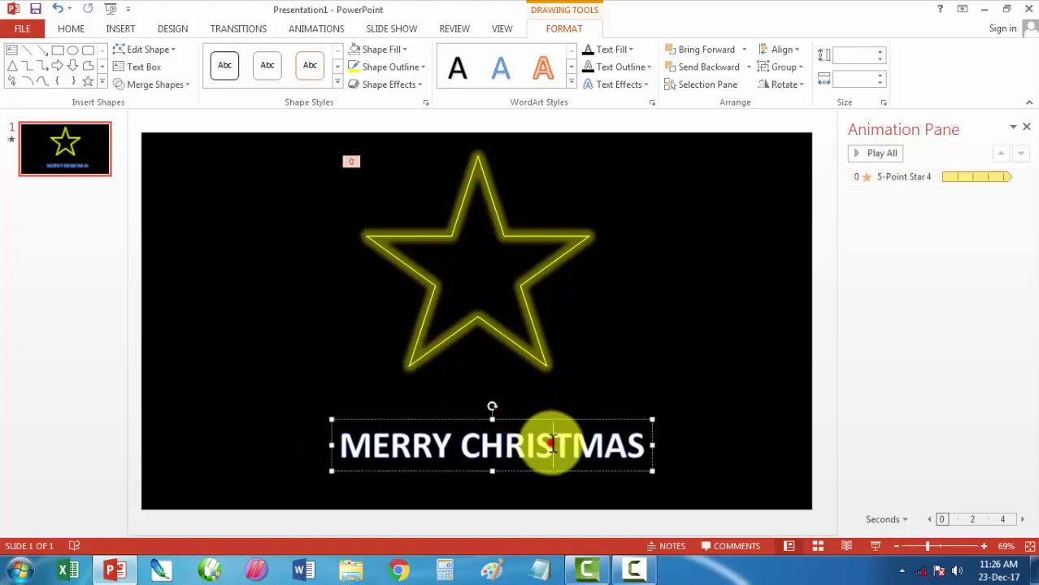
click(552, 443)
triple_click(458, 445)
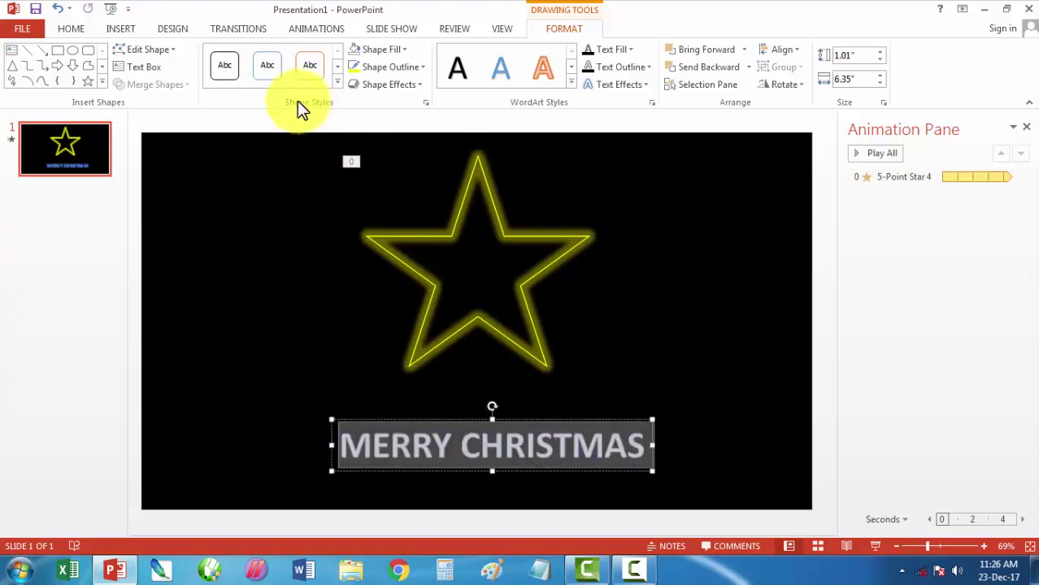
Apply the Monotype Corsiva font to the MERRY CHRISTMAS text
click(72, 28)
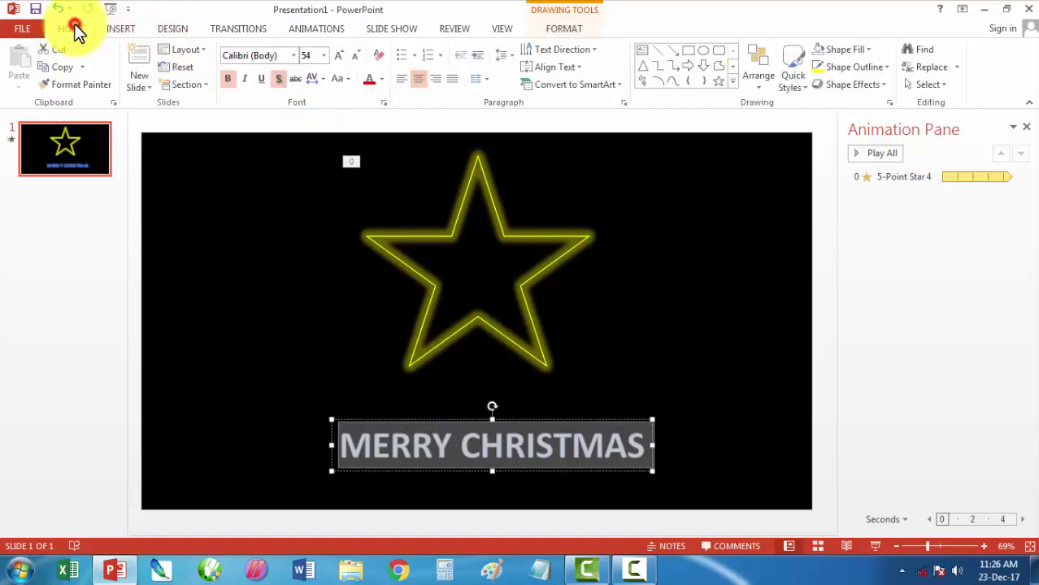
click(294, 56)
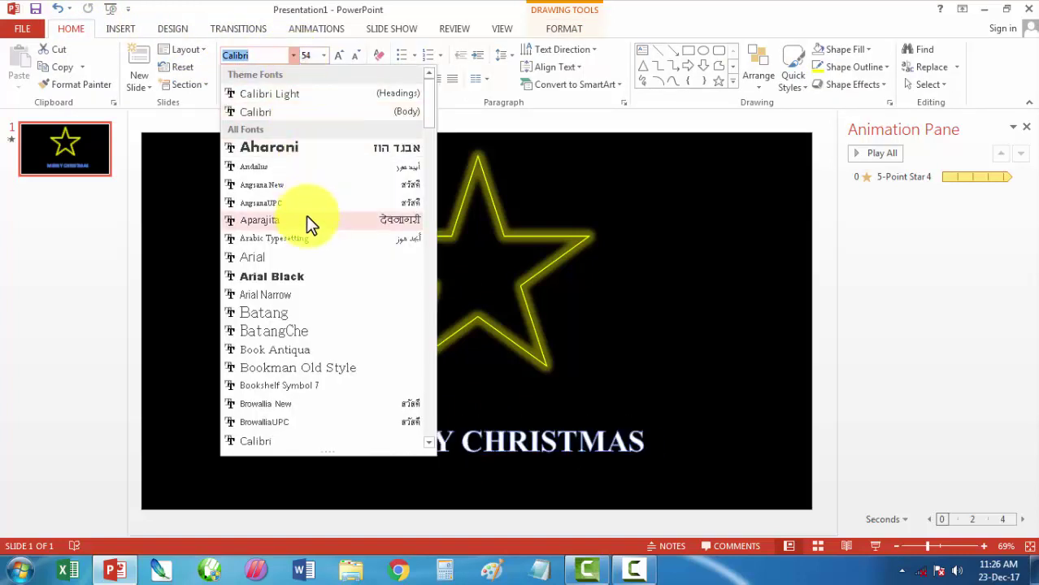
scroll(306, 215, down, 4)
scroll(306, 216, down, 1)
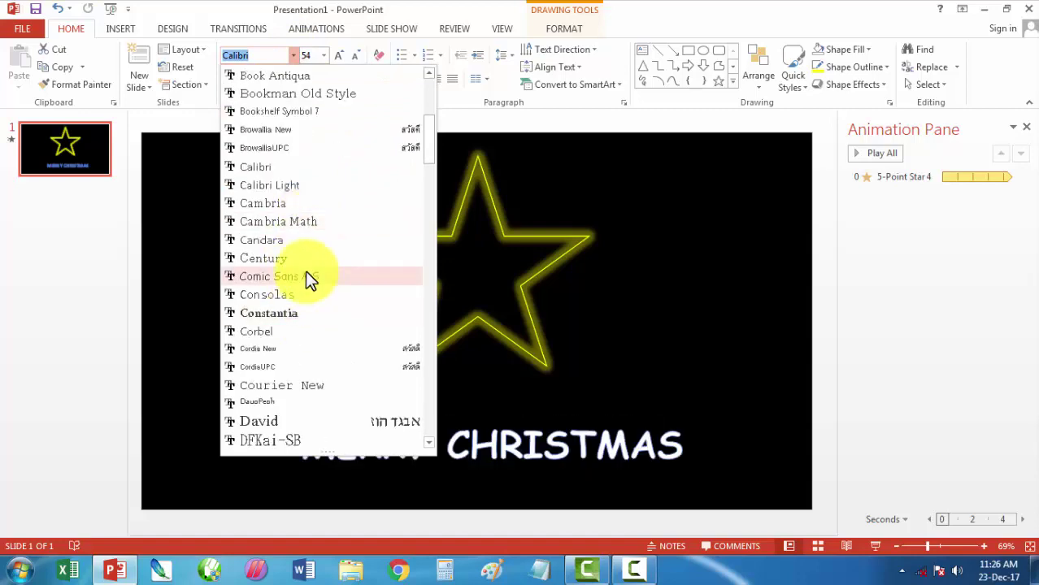
scroll(307, 277, down, 1)
scroll(312, 304, down, 4)
scroll(311, 304, down, 4)
scroll(311, 304, down, 2)
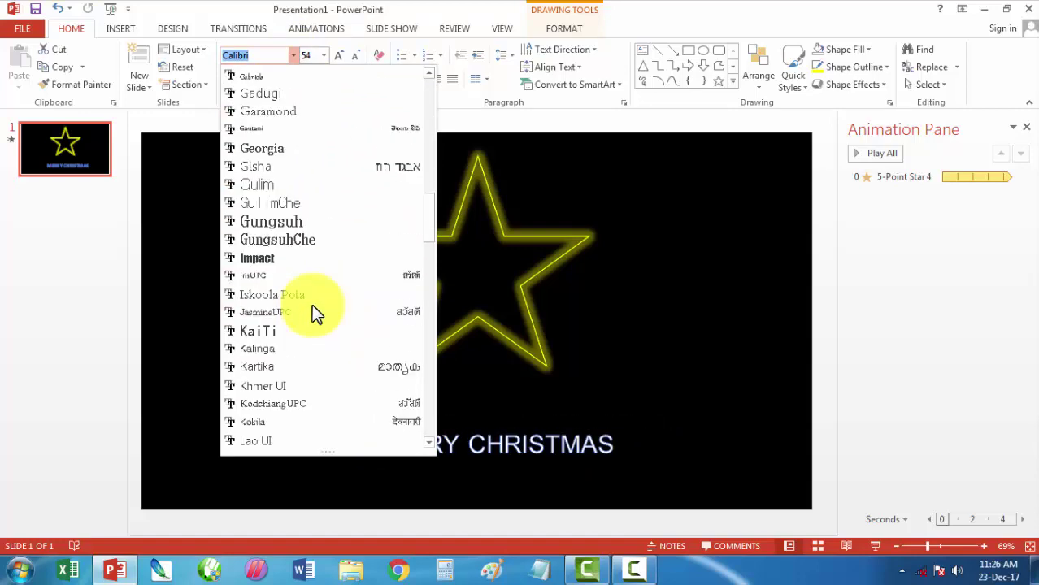
scroll(296, 195, down, 4)
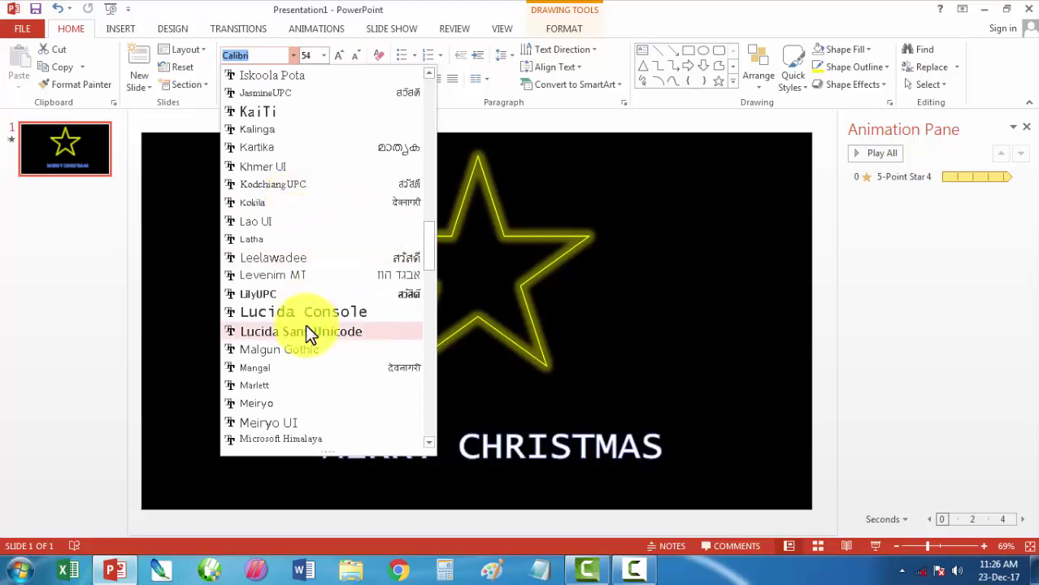
scroll(305, 324, down, 4)
scroll(305, 325, down, 4)
scroll(307, 329, down, 2)
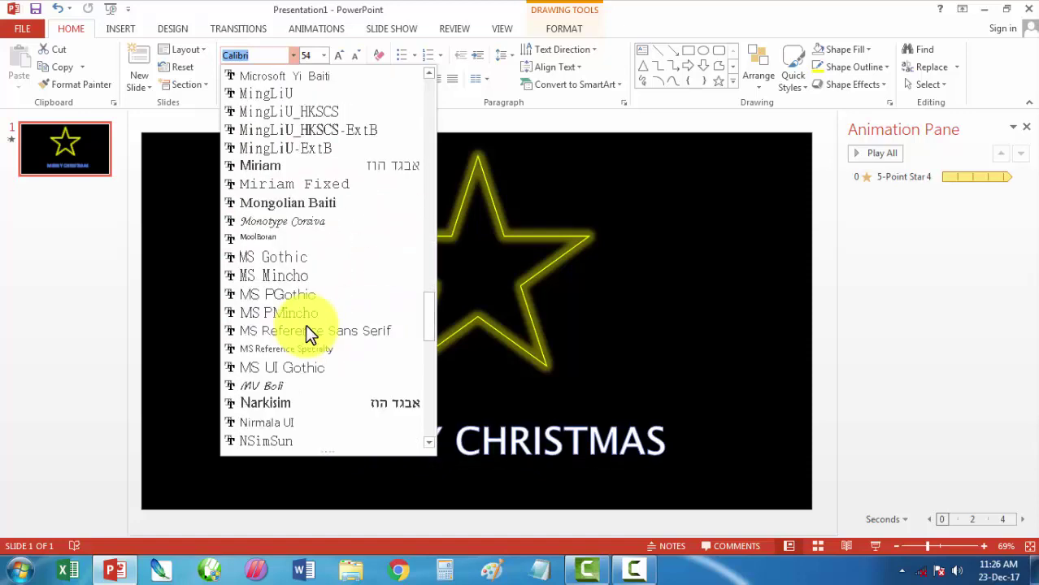
scroll(307, 329, down, 3)
scroll(308, 330, down, 2)
scroll(307, 330, down, 3)
scroll(308, 330, down, 3)
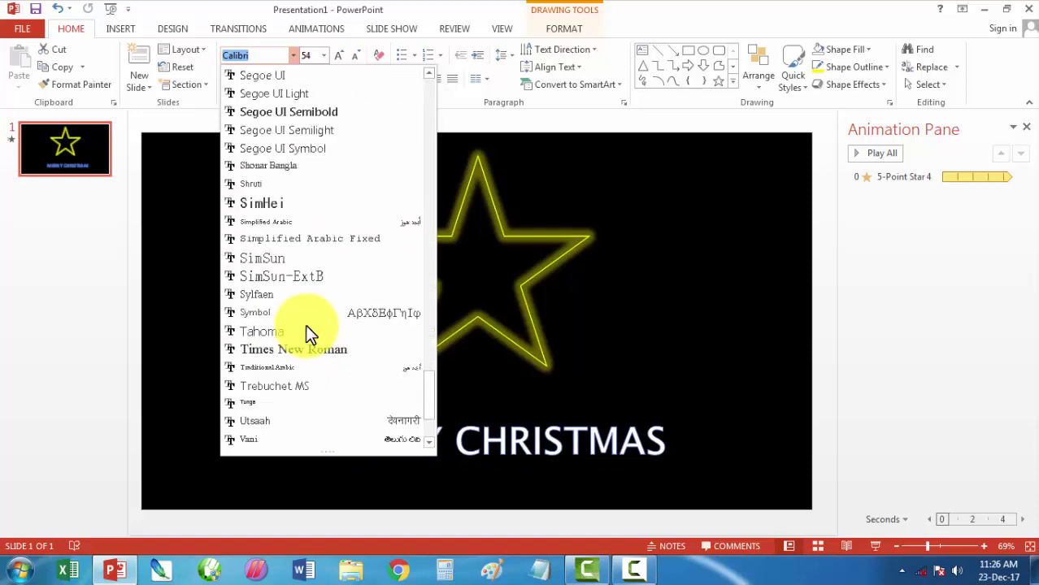
scroll(308, 330, down, 2)
scroll(307, 329, down, 1)
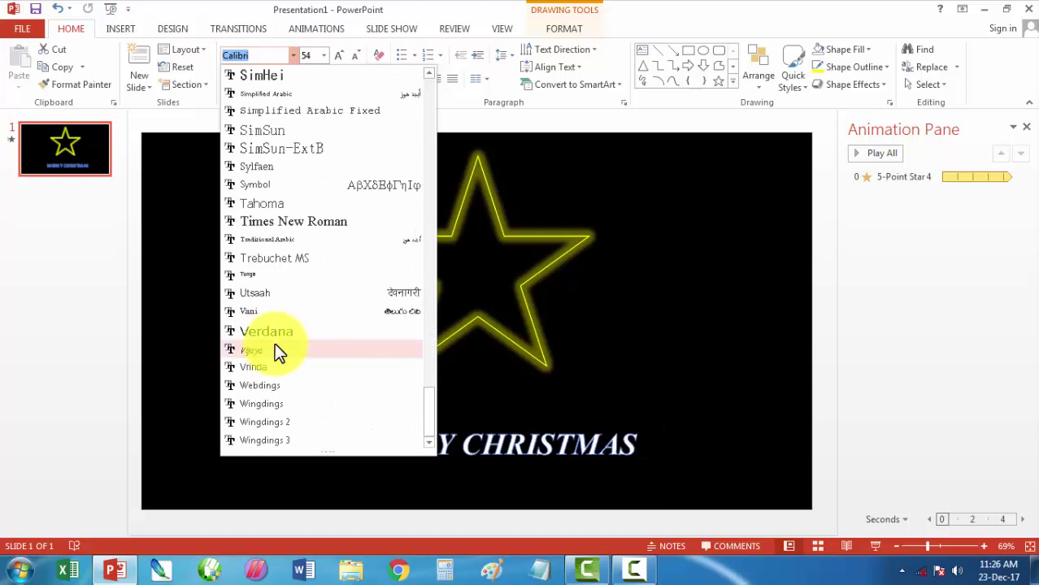
scroll(284, 175, up, 1)
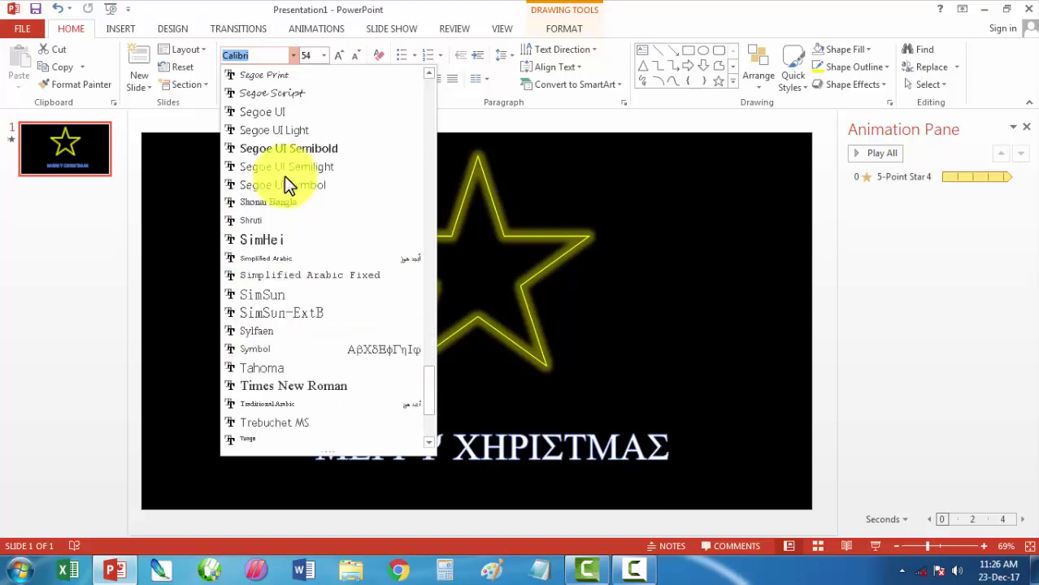
scroll(284, 176, up, 5)
scroll(284, 175, up, 3)
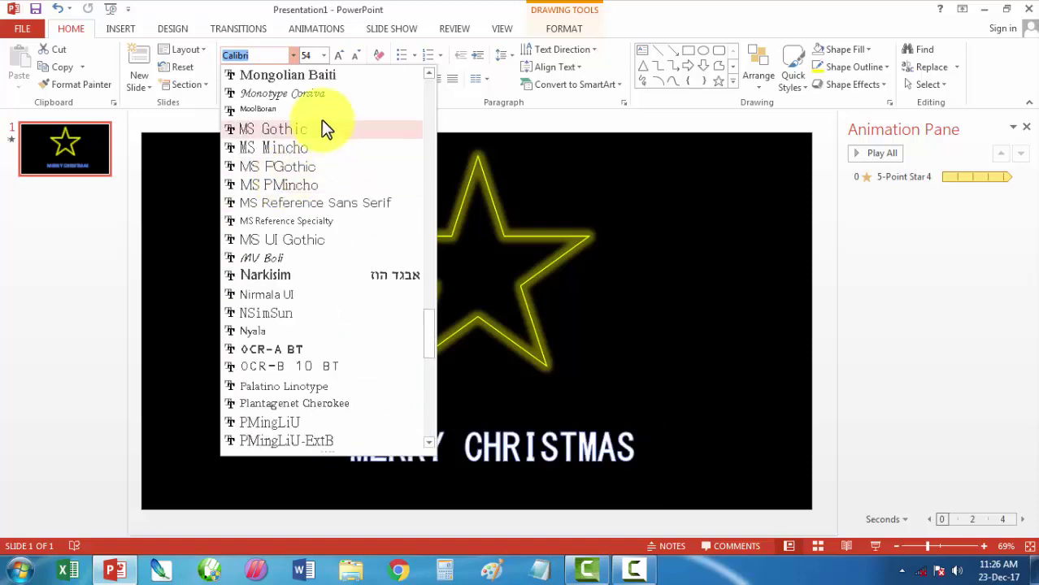
click(317, 96)
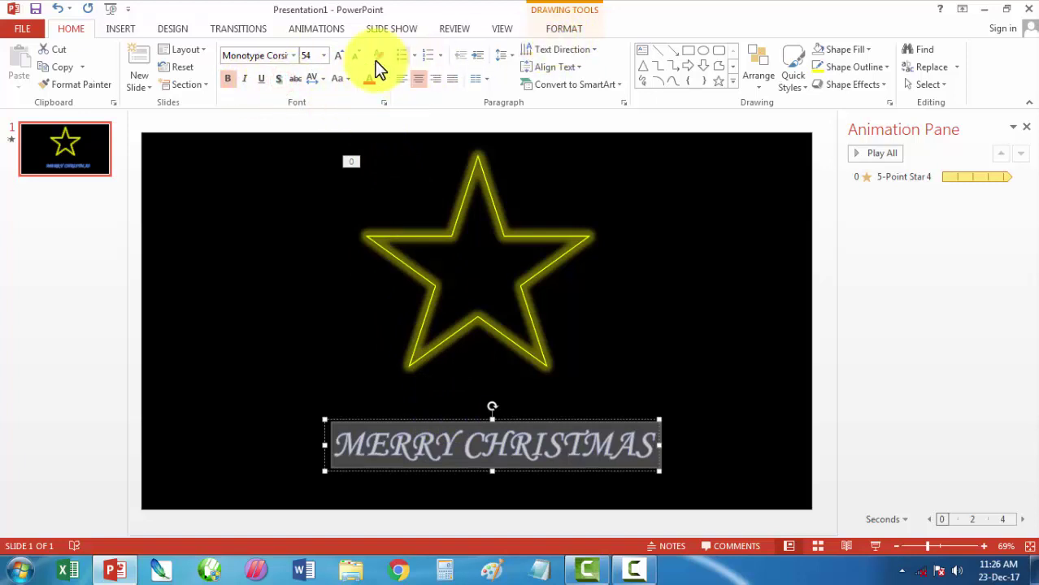
Increase MERRY CHRISTMAS to 72 pt and move it slightly higher under the star
click(338, 60)
click(338, 61)
click(338, 61)
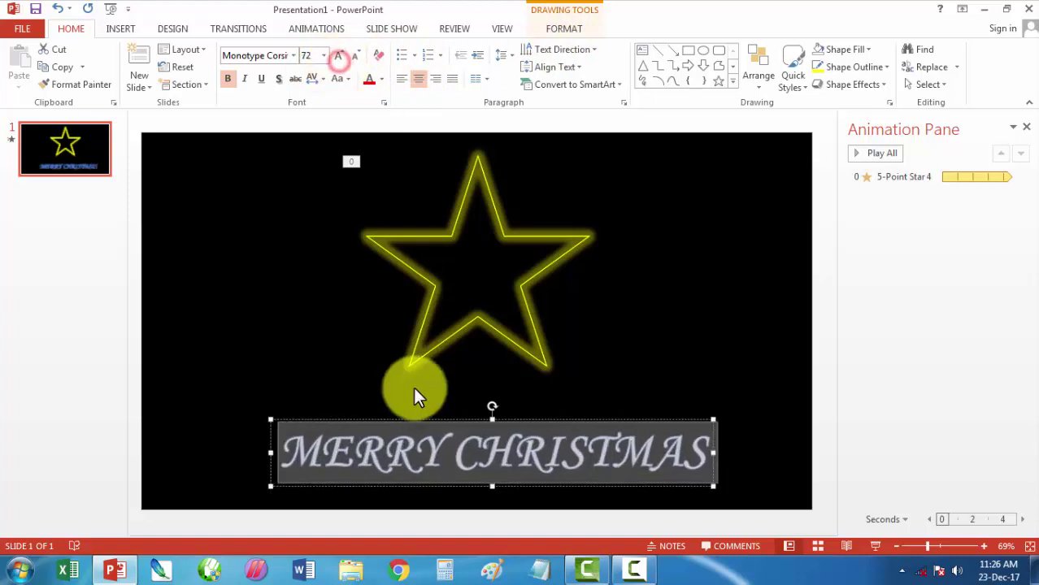
mouse_move(417, 419)
mouse_down()
mouse_move(415, 391)
mouse_move(404, 389)
mouse_up()
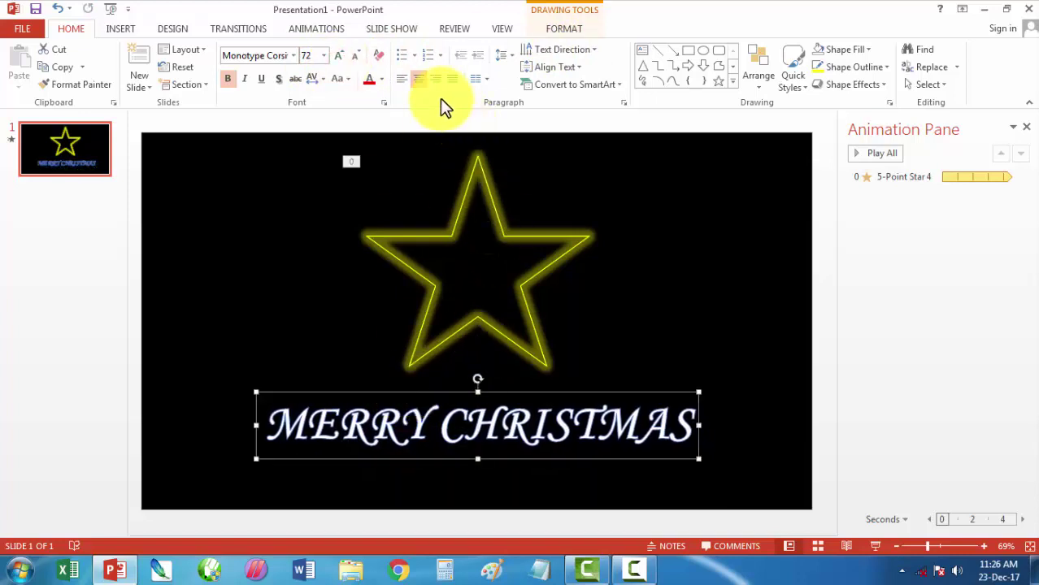
click(569, 30)
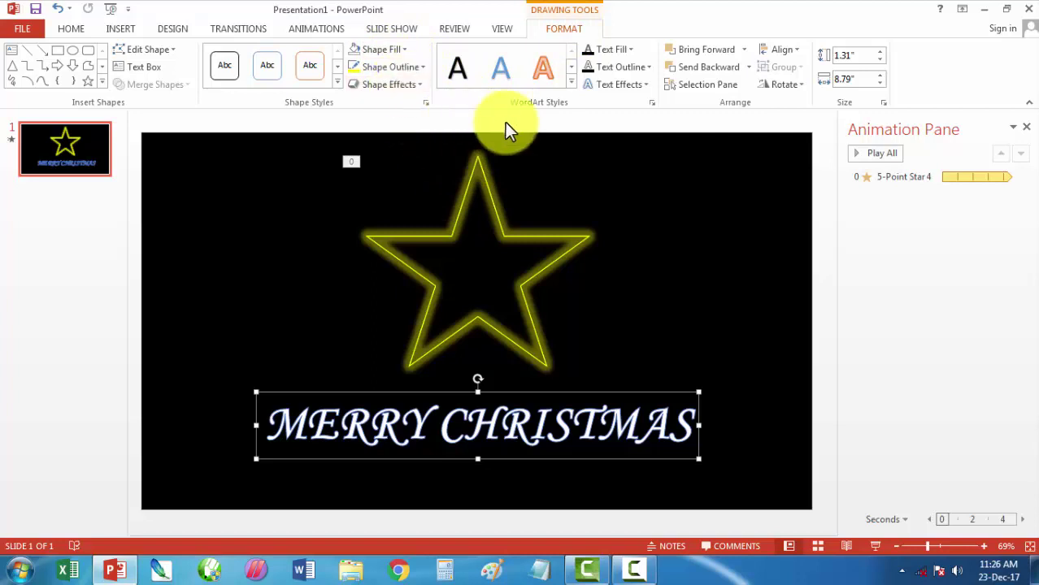
Make the MERRY CHRISTMAS lettering hollow with No Fill and a red text outline
click(632, 50)
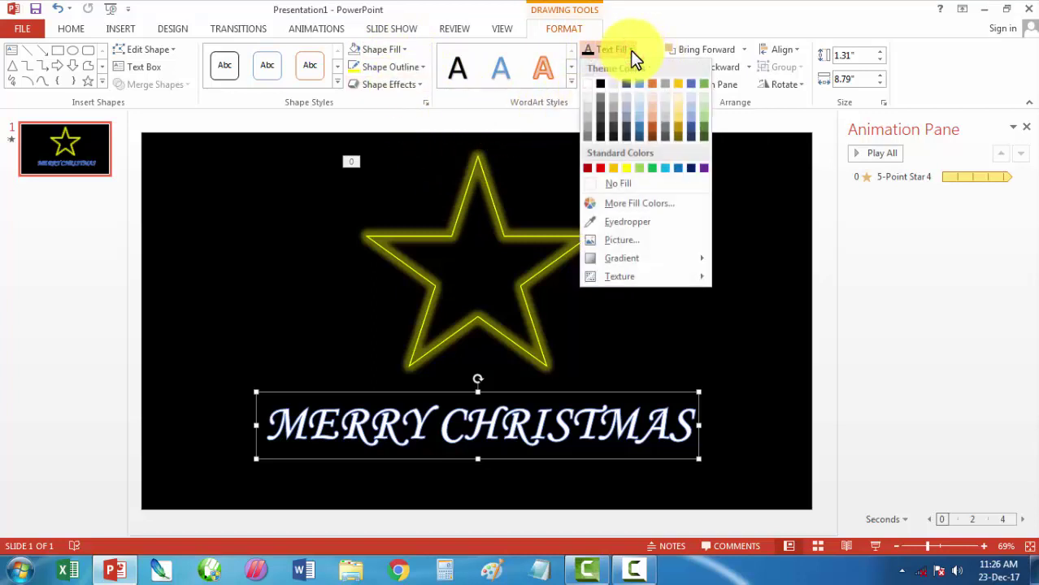
click(611, 186)
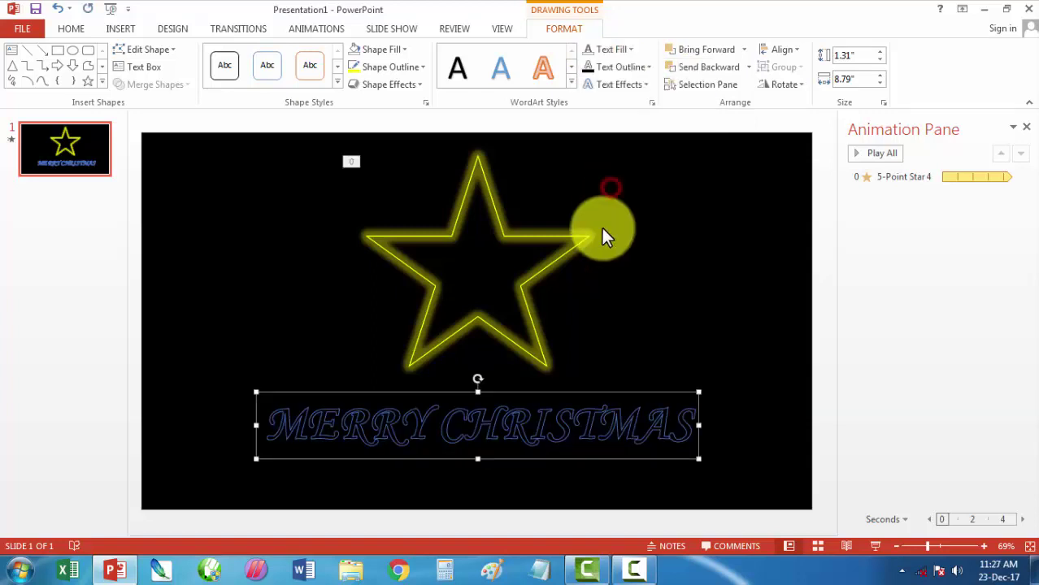
click(648, 69)
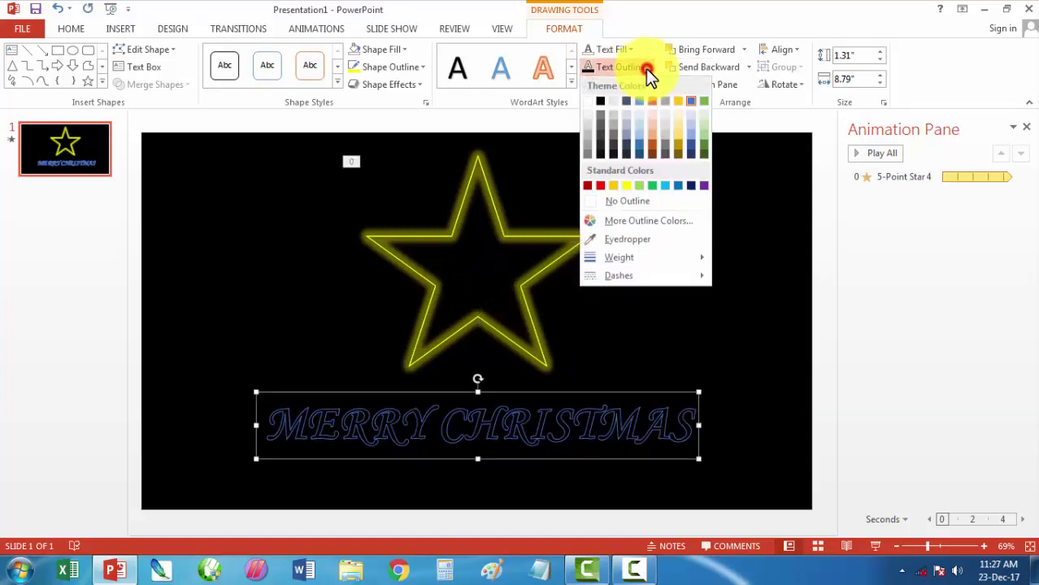
click(601, 185)
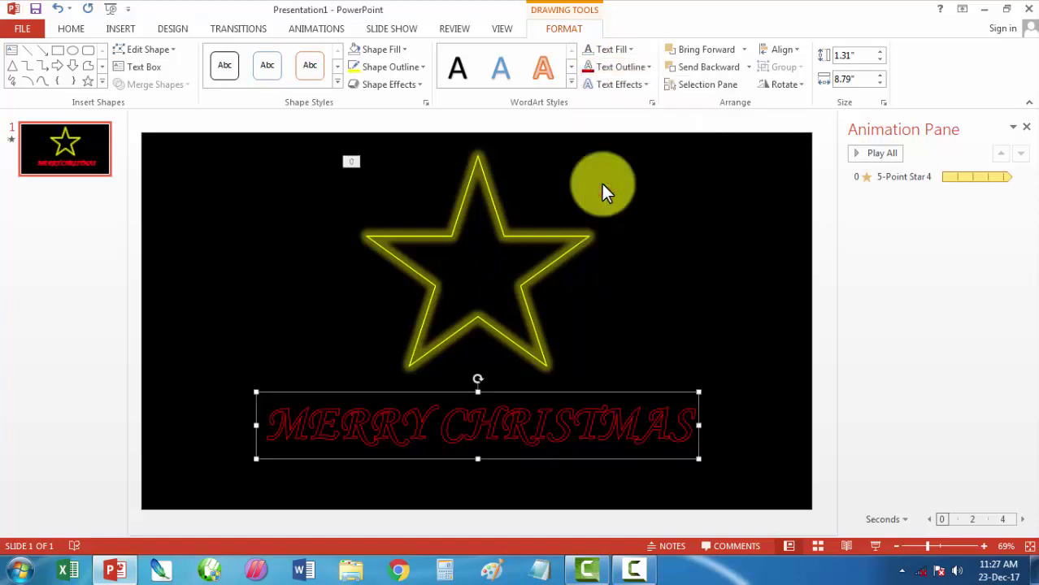
Duplicate the MERRY CHRISTMAS text with Ctrl+D and add a red glow effect
key(ctrl+d)
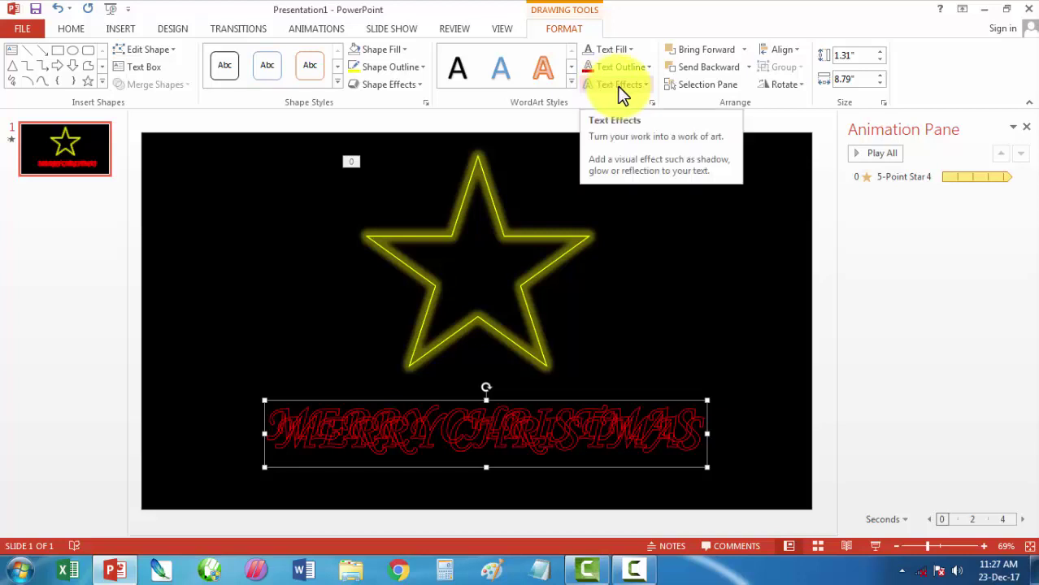
click(643, 86)
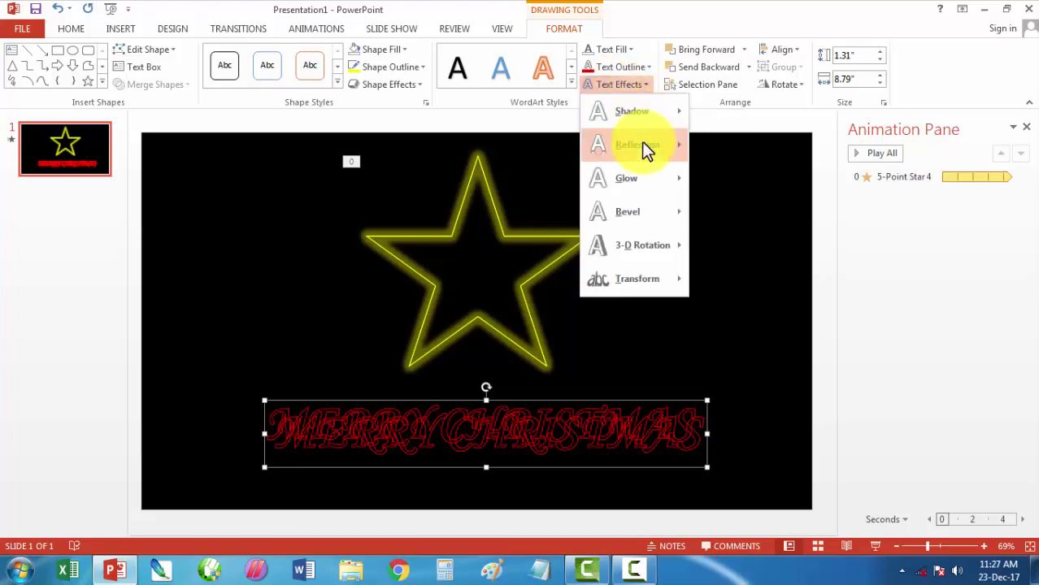
mouse_move(642, 150)
mouse_move(640, 179)
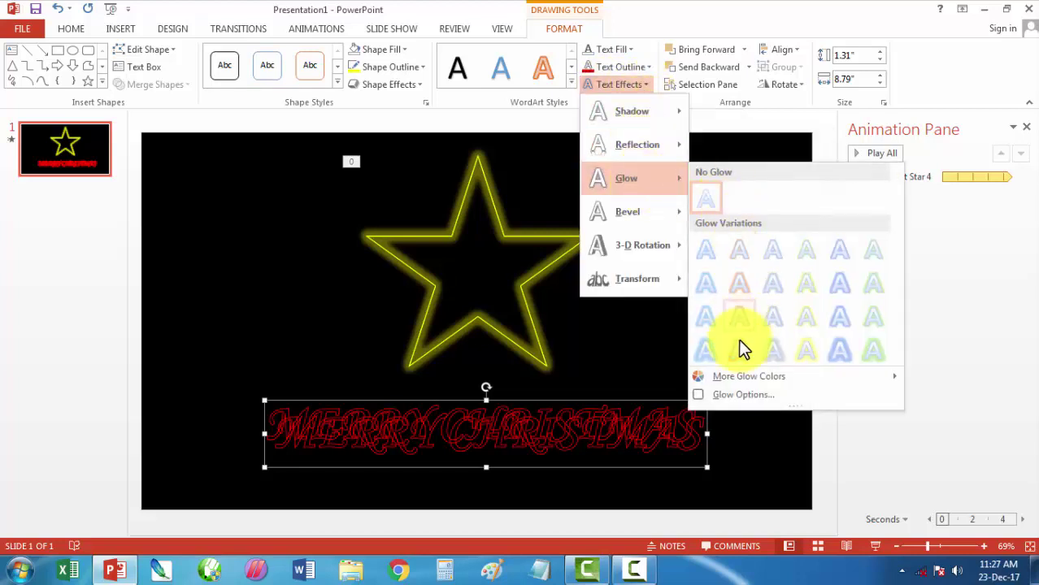
click(737, 364)
click(626, 420)
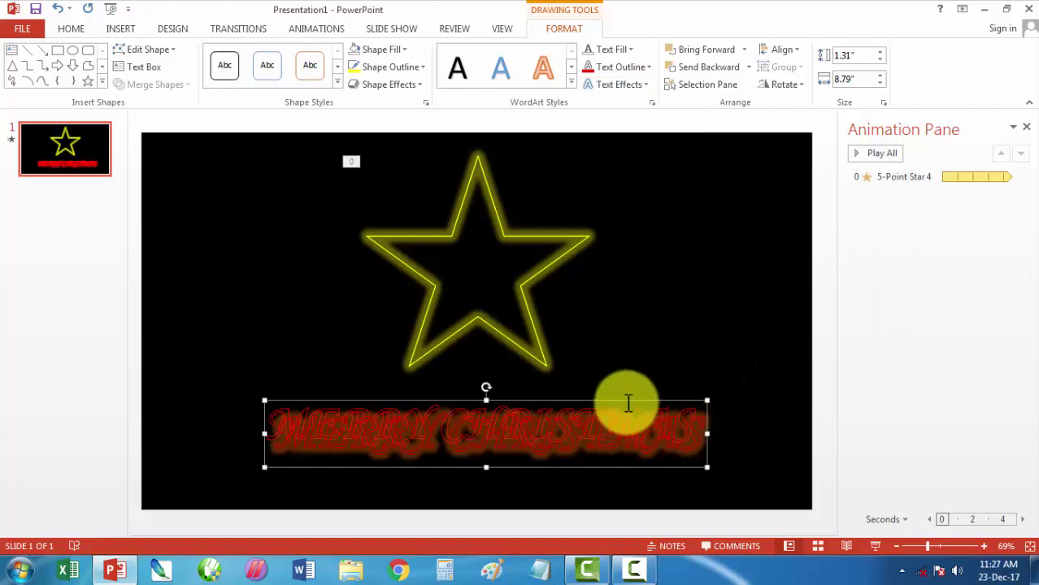
click(622, 399)
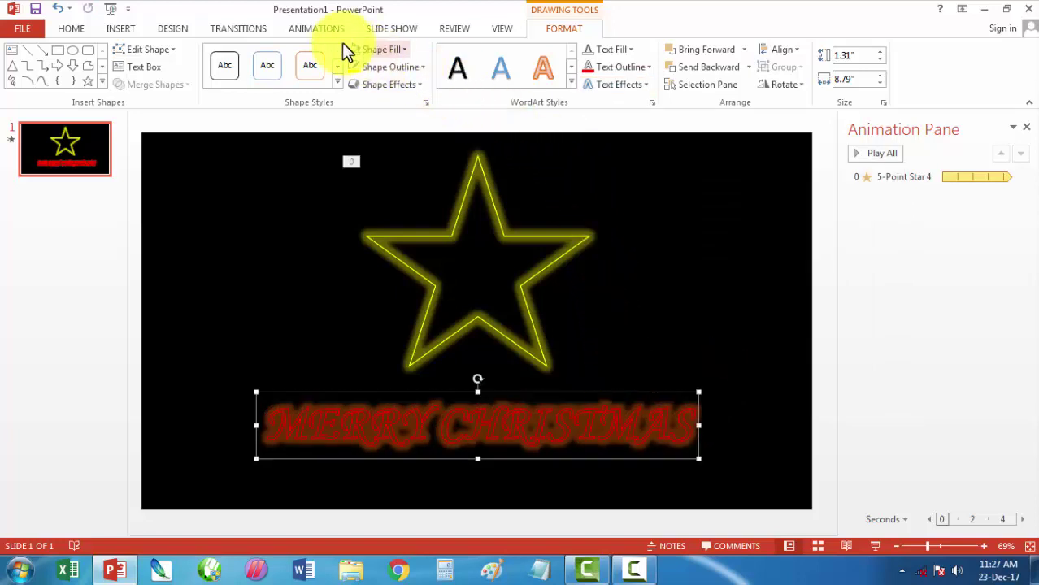
Add the Blink emphasis effect to MERRY CHRISTMAS via More Emphasis Effects
click(319, 30)
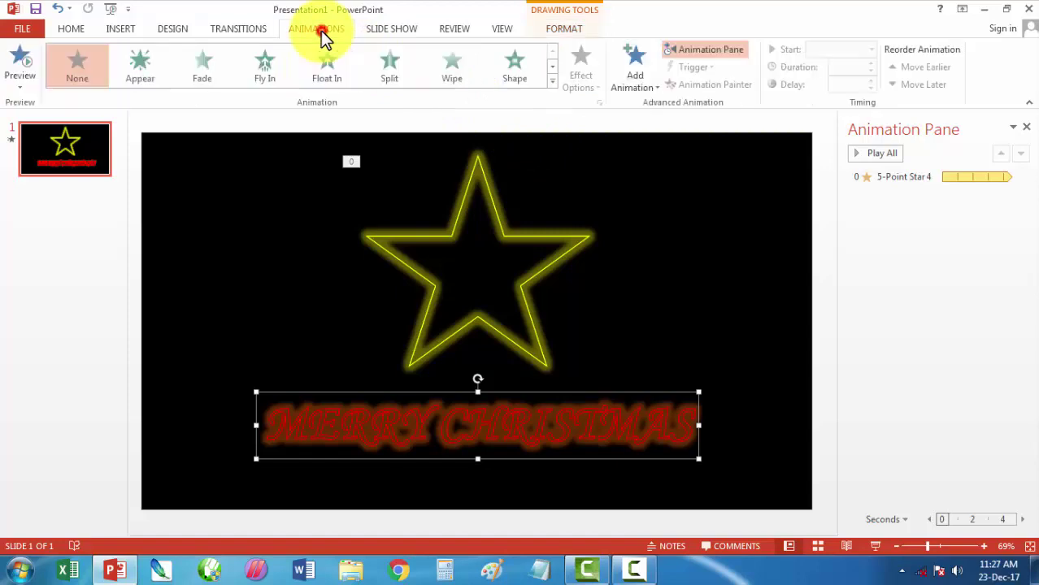
click(632, 88)
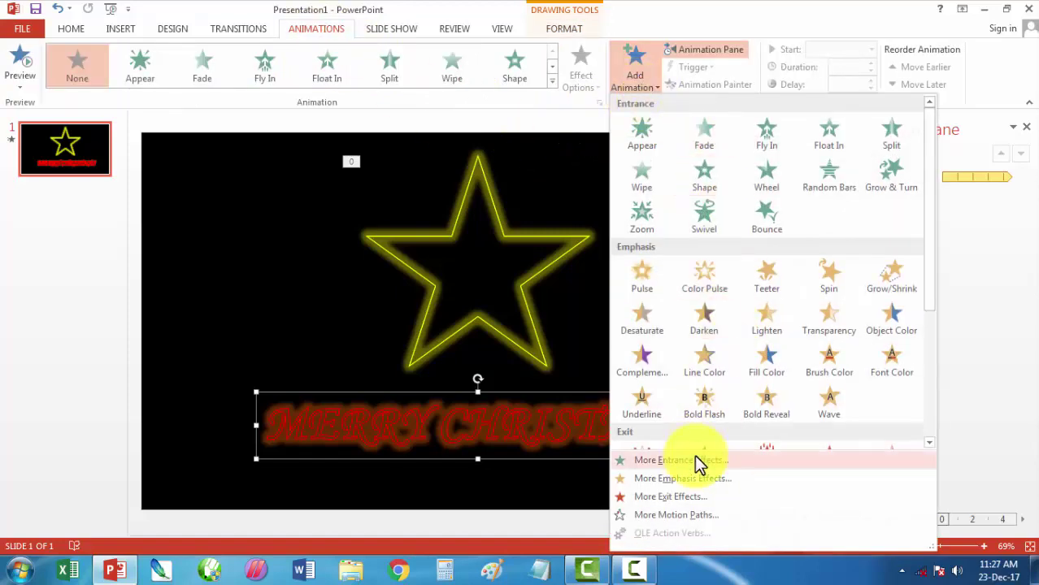
click(687, 478)
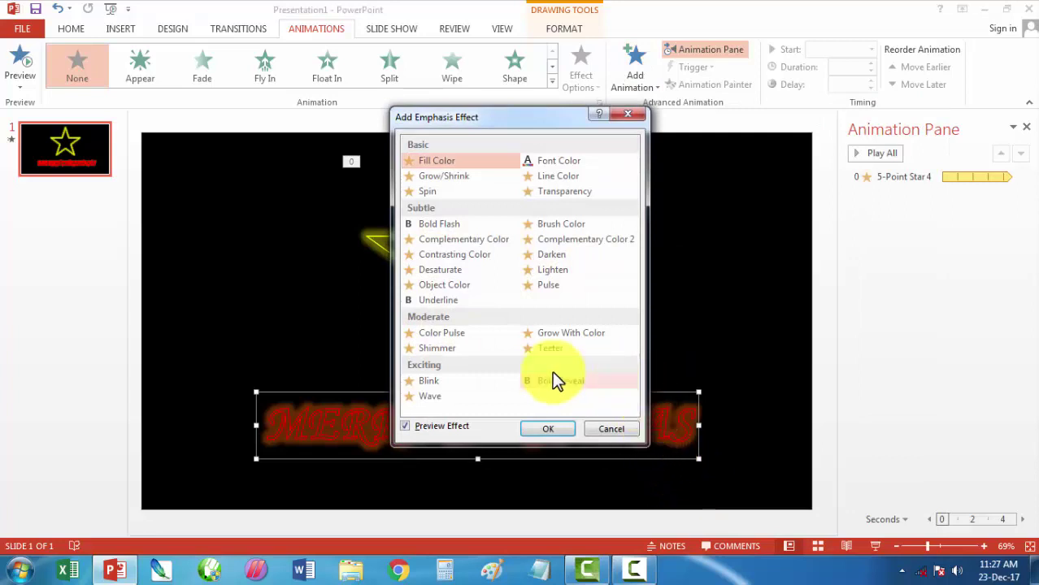
click(427, 382)
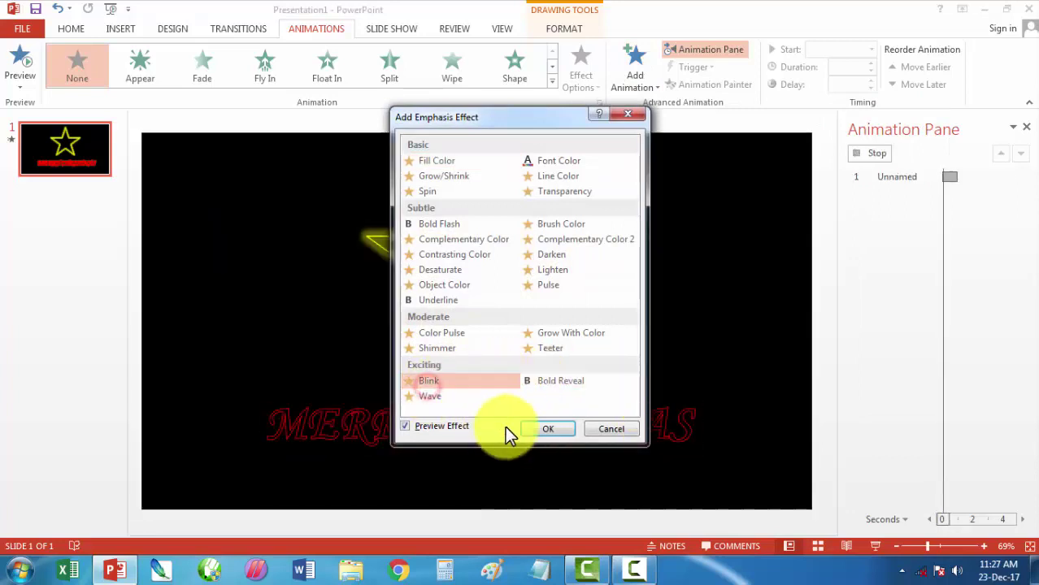
click(542, 431)
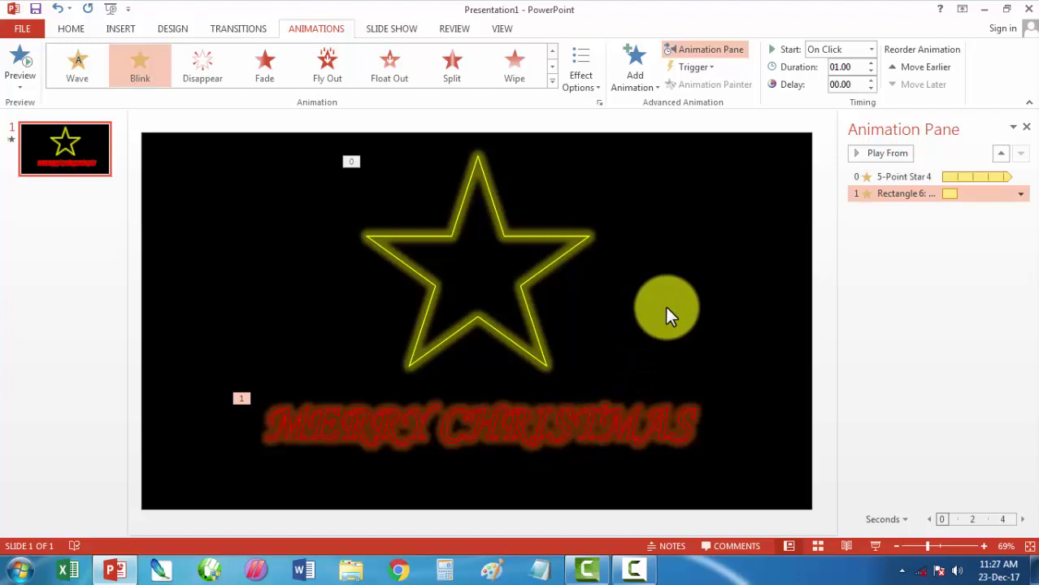
Set the text's Blink timing to start With Previous and repeat Until End of Slide
click(1021, 193)
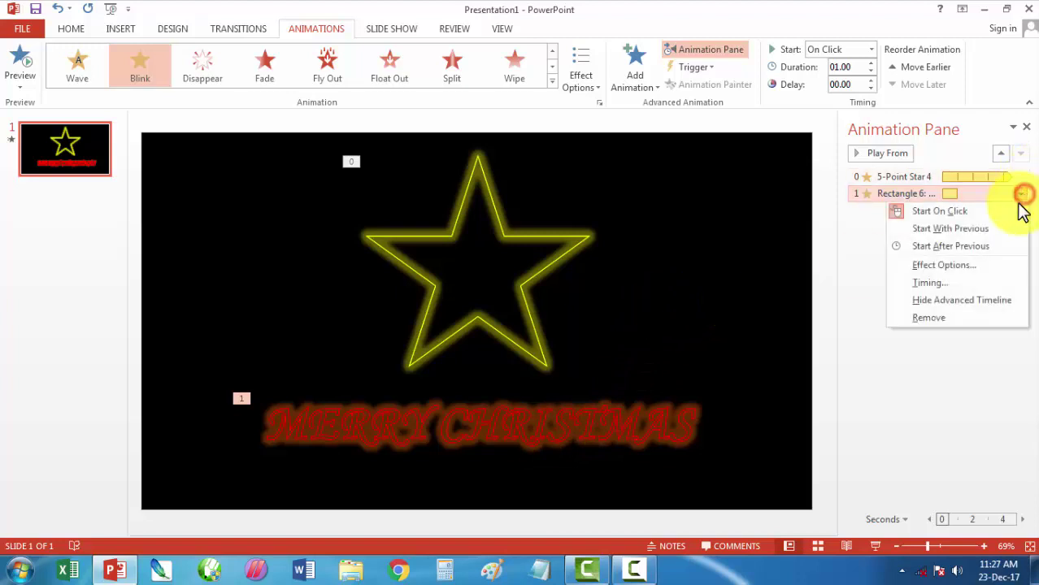
click(950, 285)
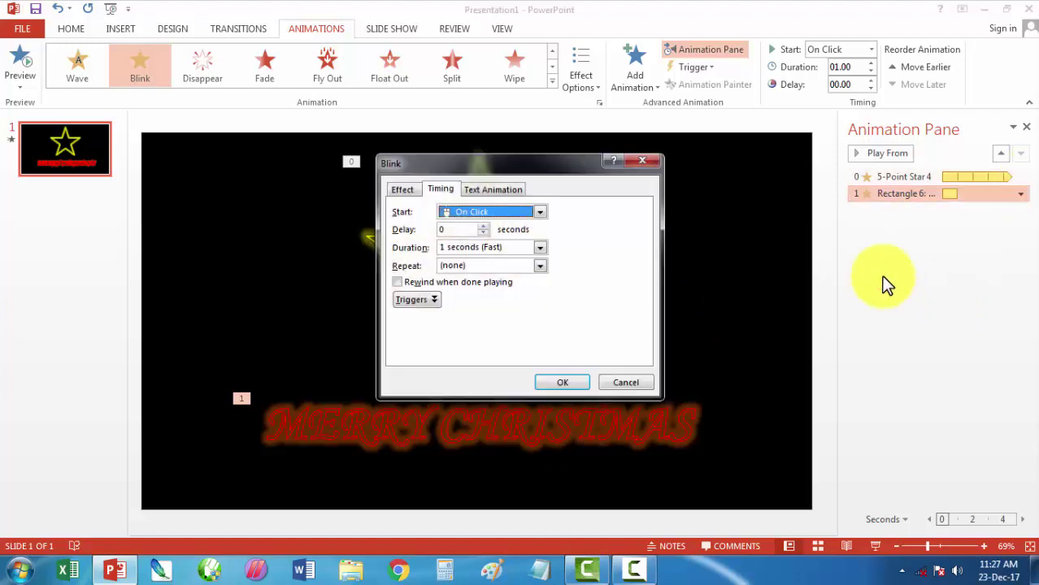
drag(585, 164, 782, 143)
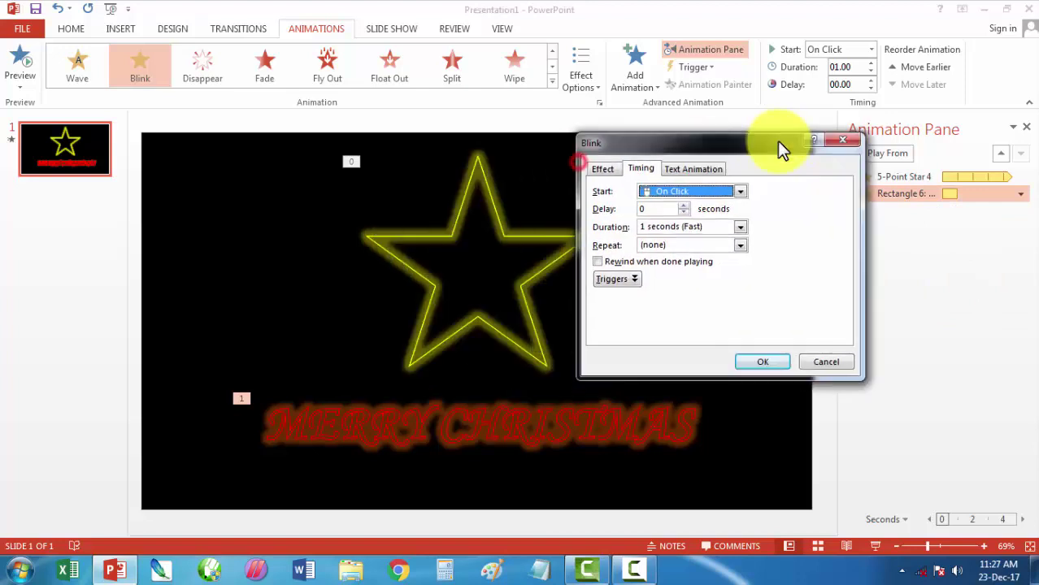
click(740, 192)
click(677, 220)
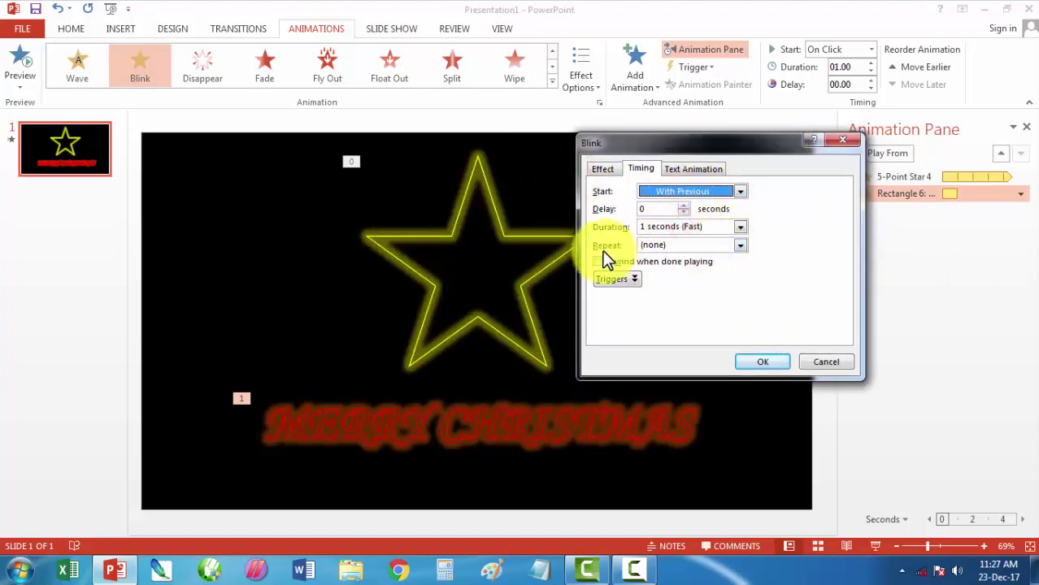
click(740, 246)
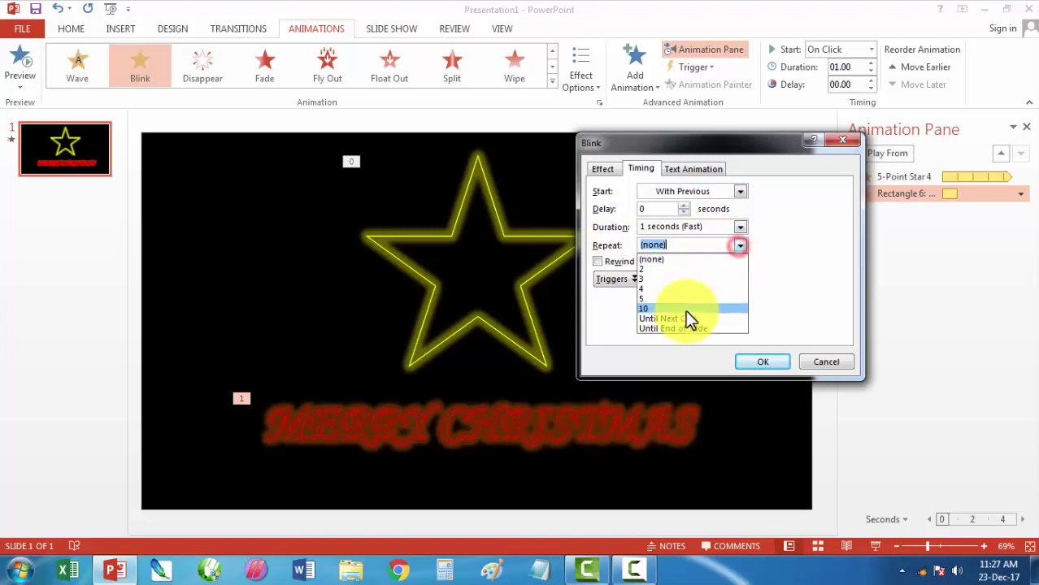
click(671, 329)
click(763, 363)
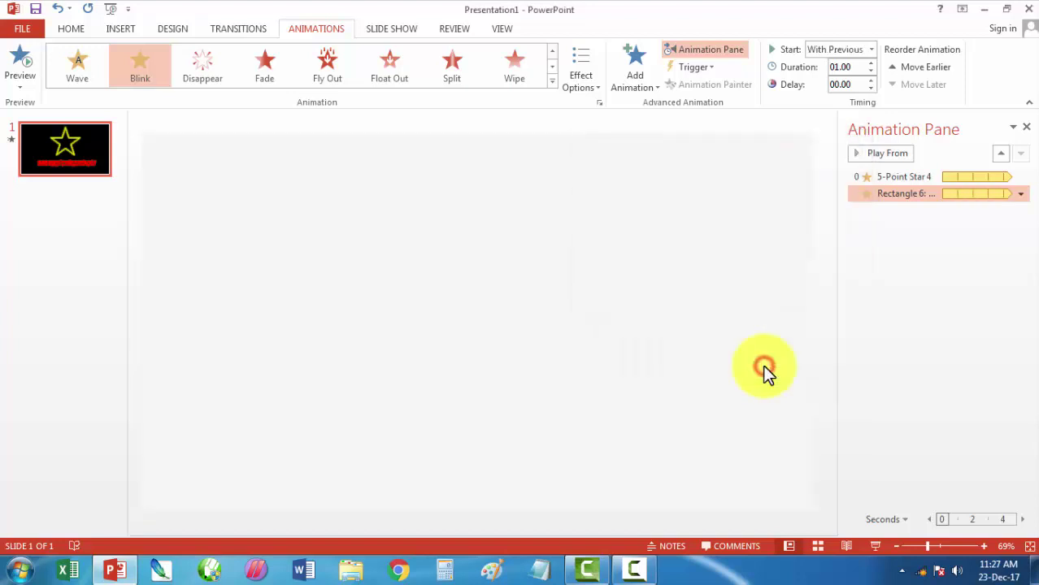
click(773, 344)
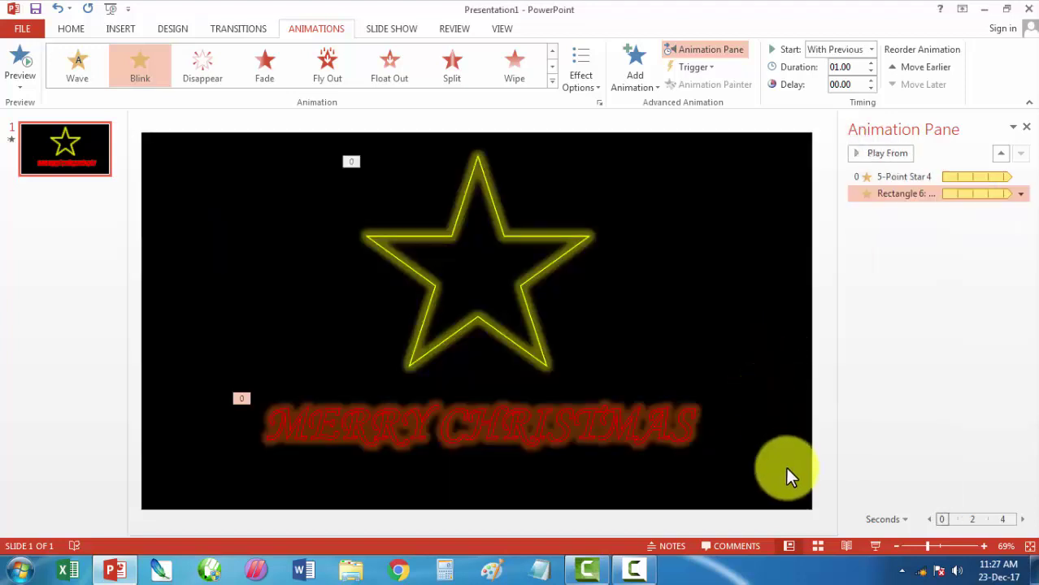
Play the slide as a full-screen slide show from the current slide
click(870, 545)
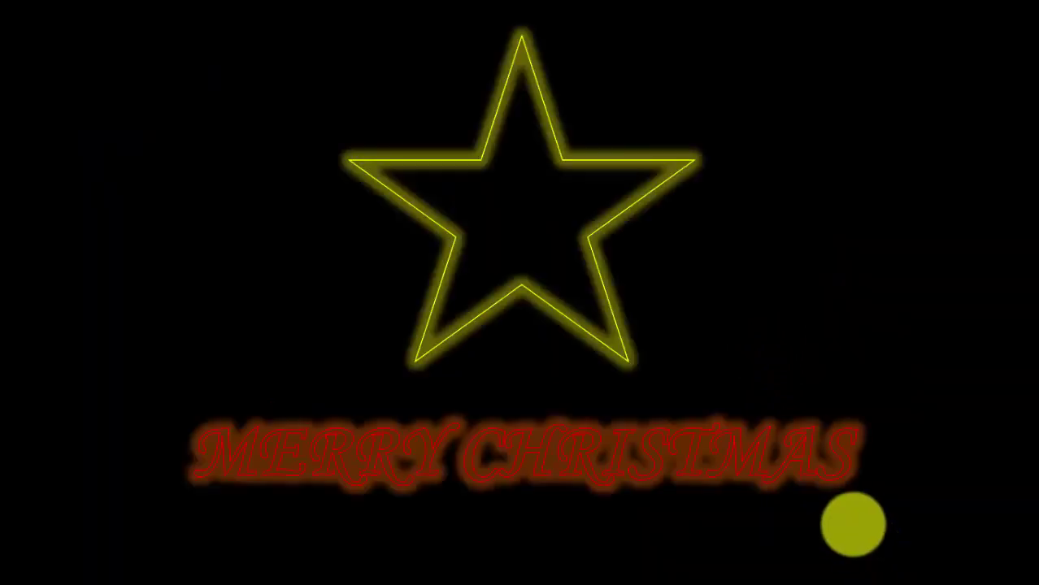